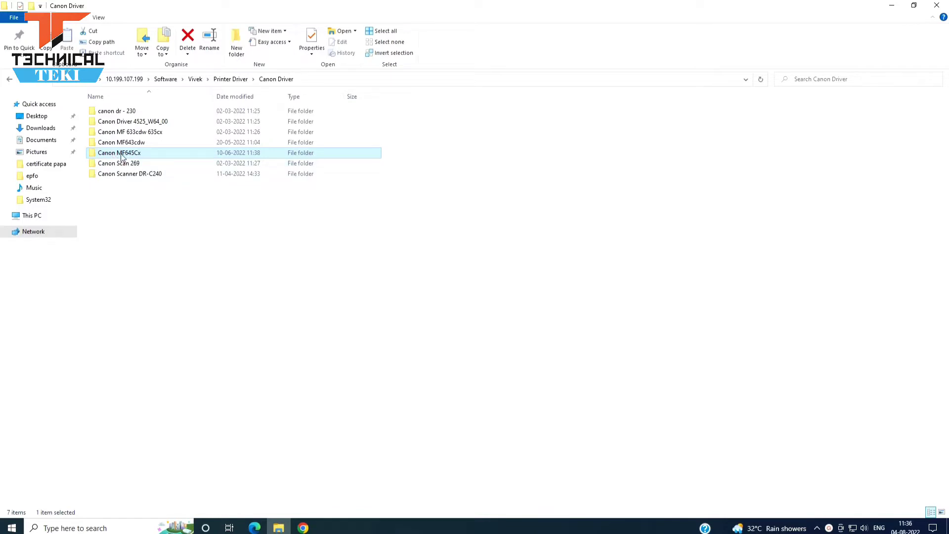
Step: Run the MInst installer from the Canon MF645Cx folder, allow it to run, and accept English (United States) as the setup language
double_click(124, 156)
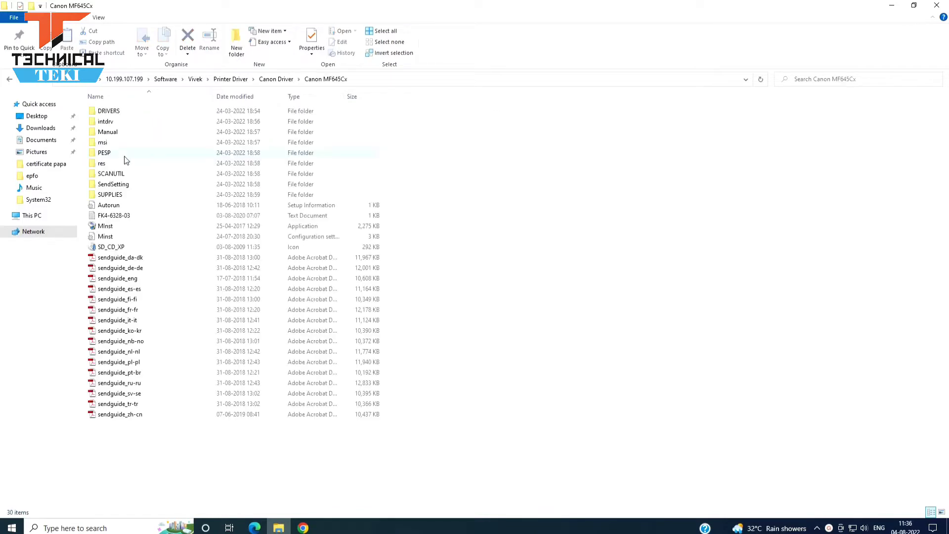
left_click(109, 228)
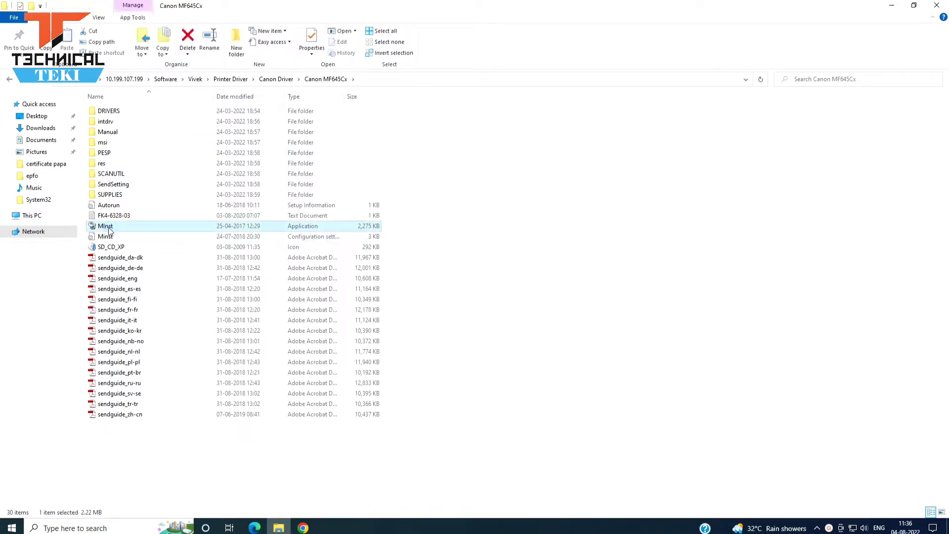
double_click(109, 228)
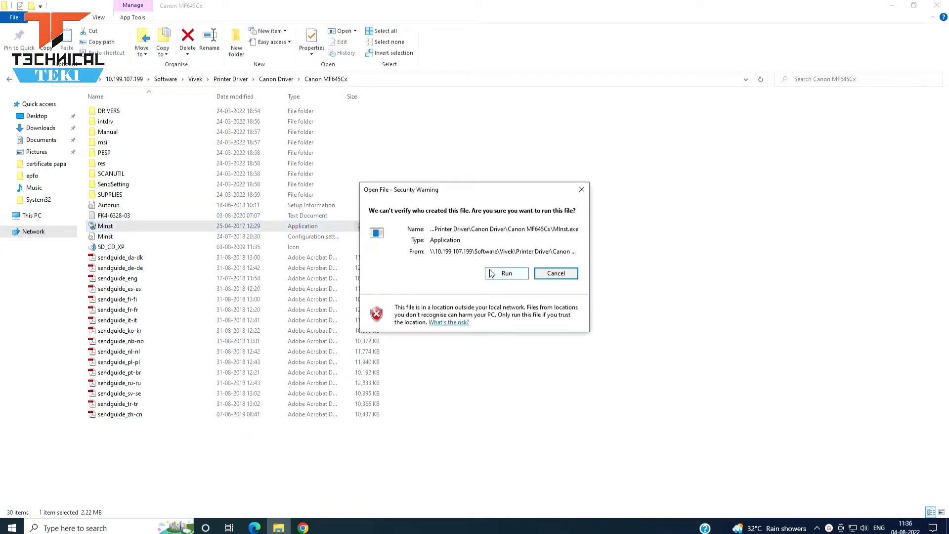
left_click(507, 274)
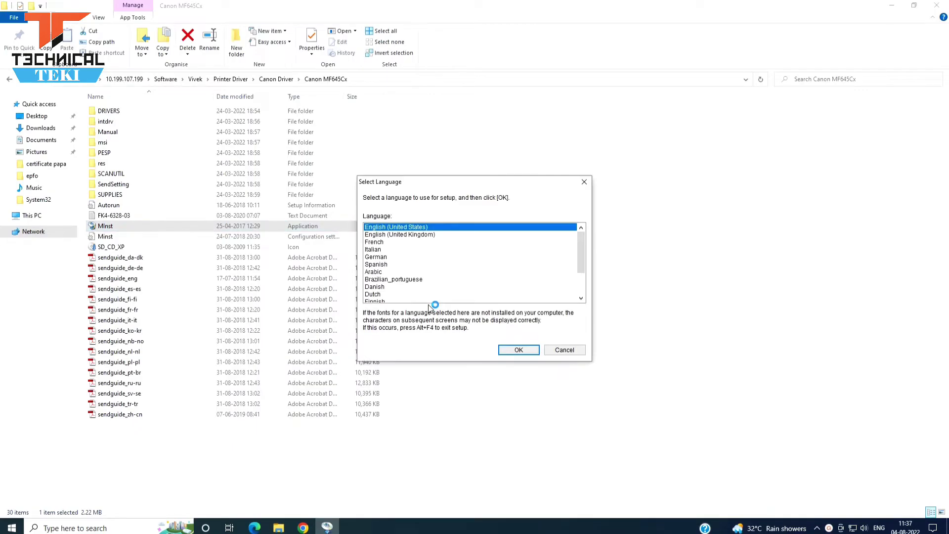
left_click(514, 349)
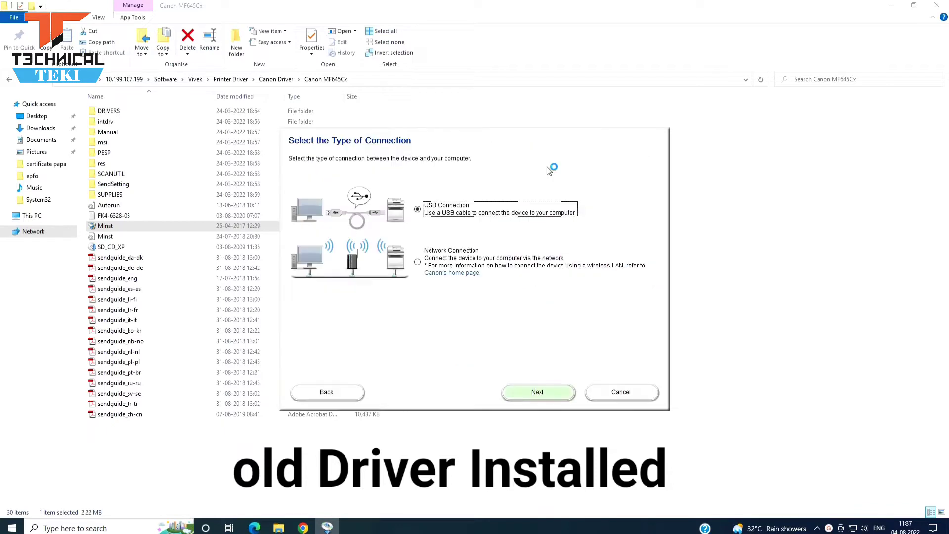
Step: Start the Easy Installation with Network Connection as the connection type and allow the Windows Firewall block to be removed
left_click(418, 263)
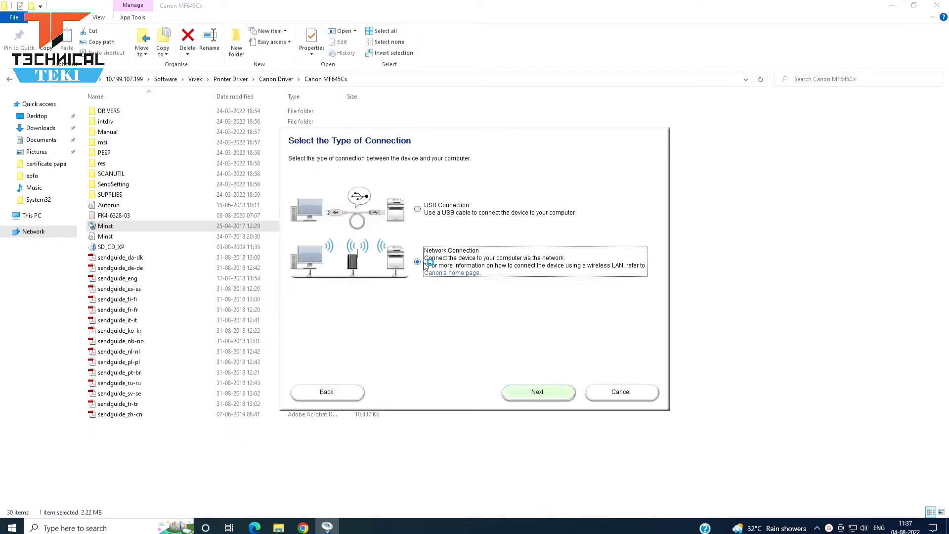
left_click(517, 390)
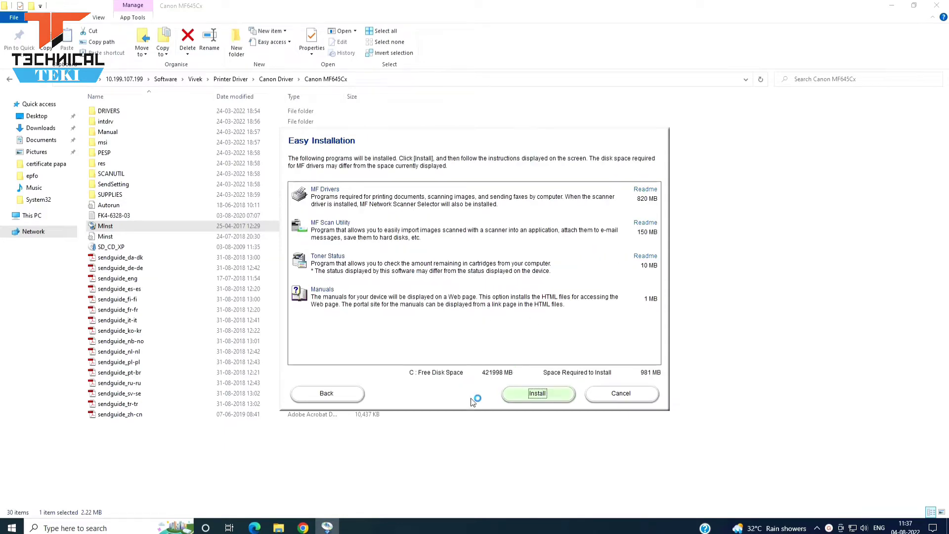
left_click(507, 395)
left_click(512, 394)
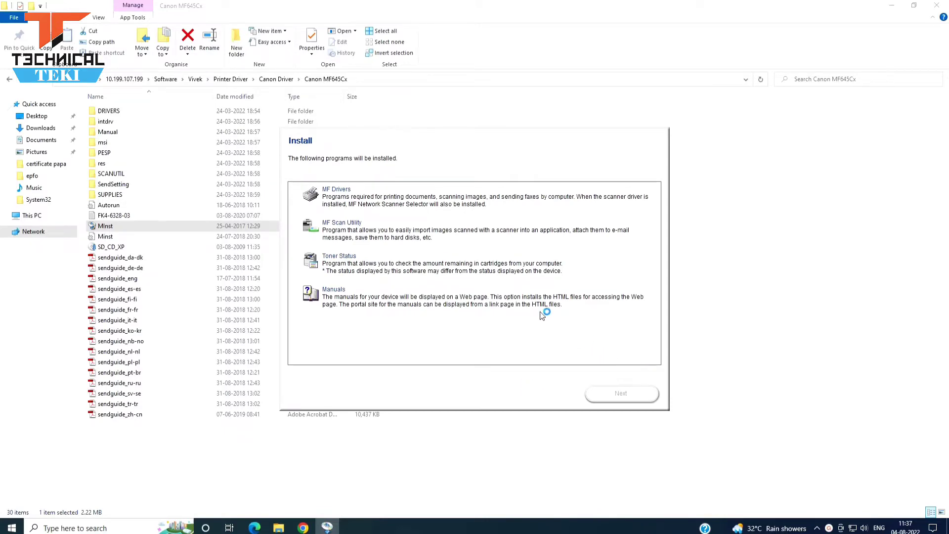
left_click(527, 352)
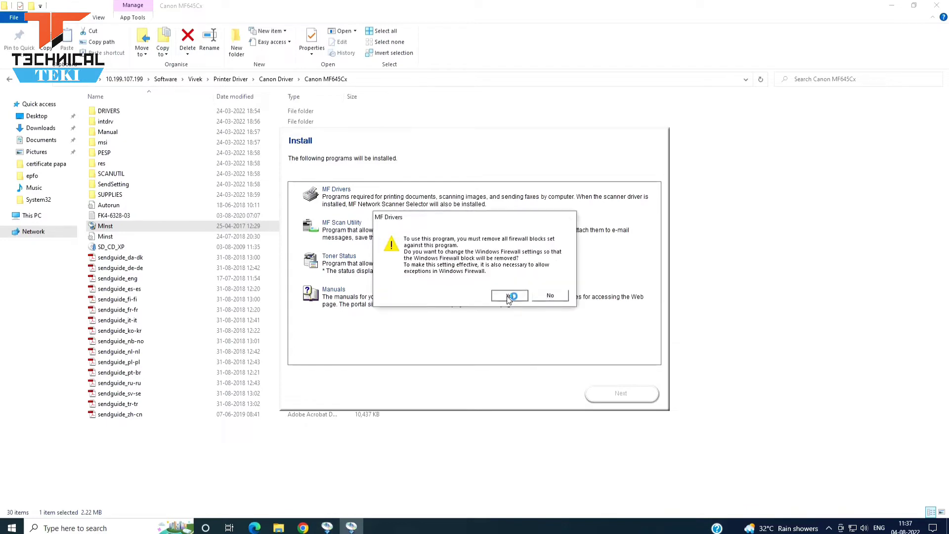
left_click(509, 296)
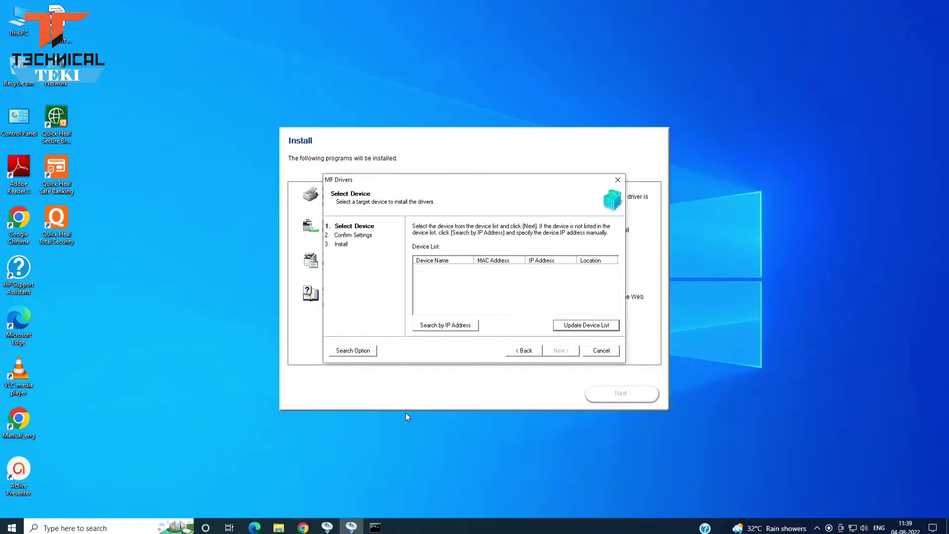
Step: Try twice to find the printer by its IP address 192.168.1.151 in the driver setup
left_click(443, 329)
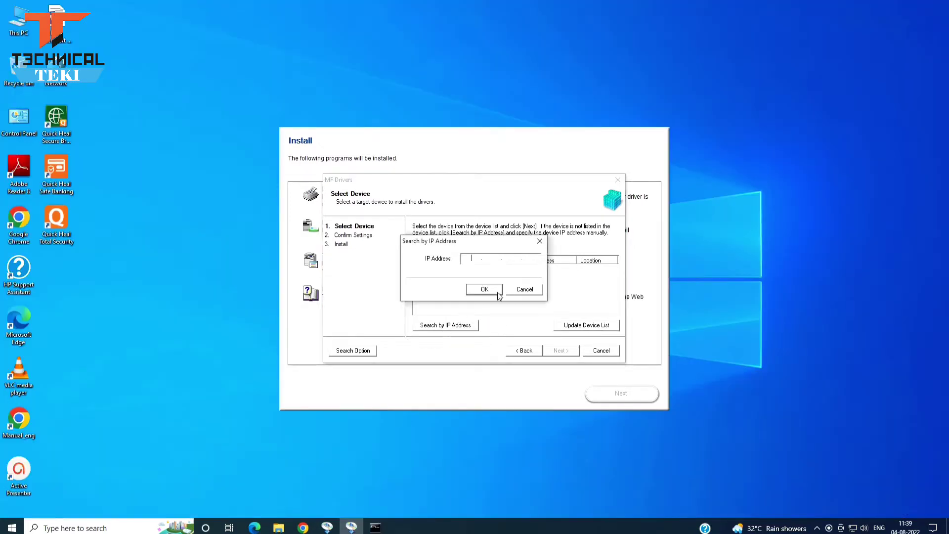
left_click(524, 290)
left_click(455, 327)
type("192.168.1")
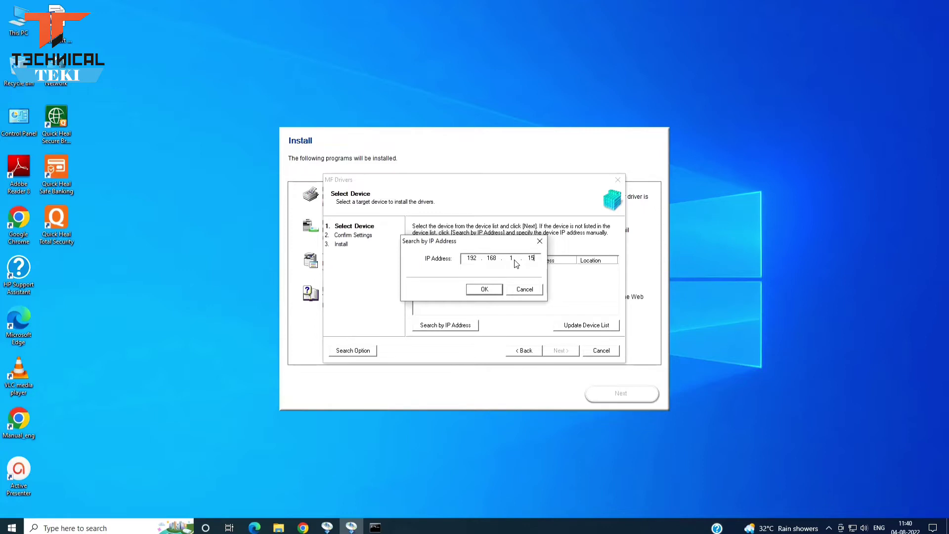
type(".151")
left_click(473, 291)
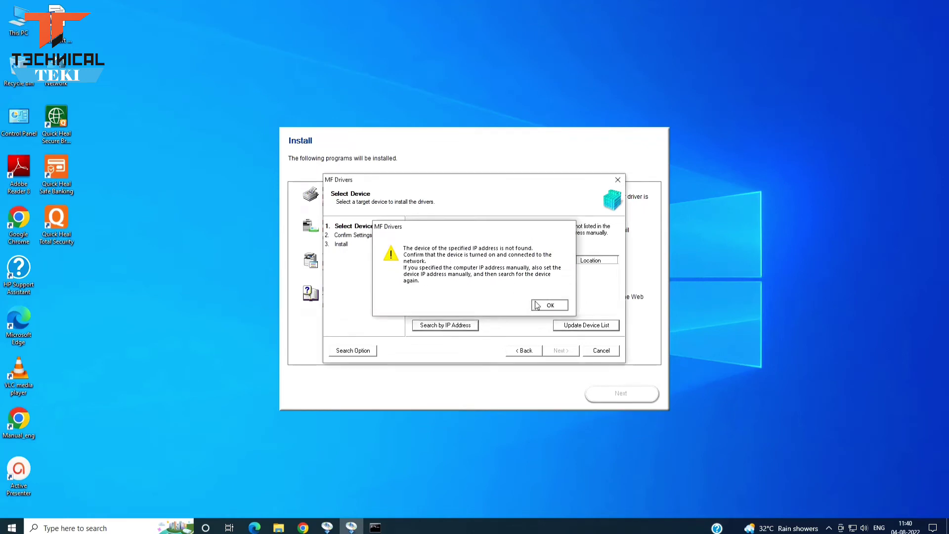
left_click(550, 305)
left_click(460, 325)
left_click(485, 289)
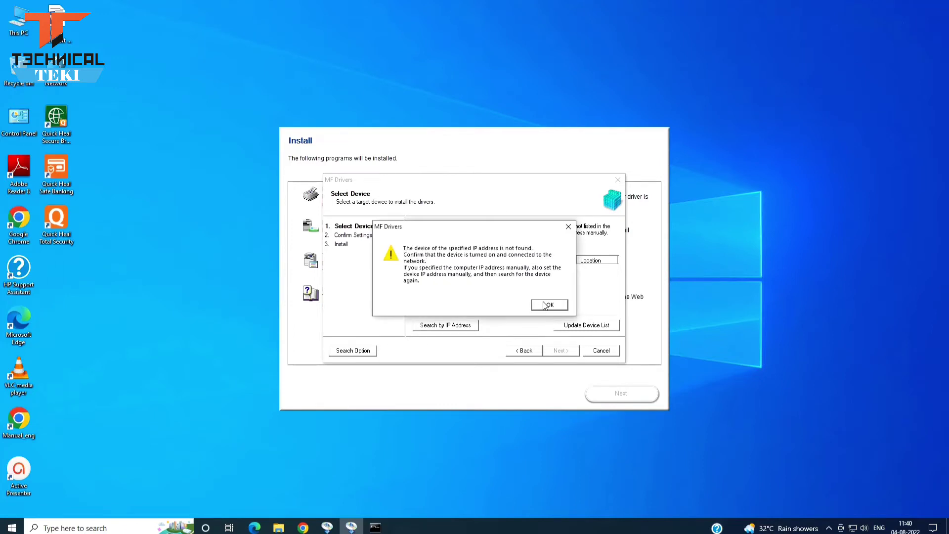
left_click(548, 305)
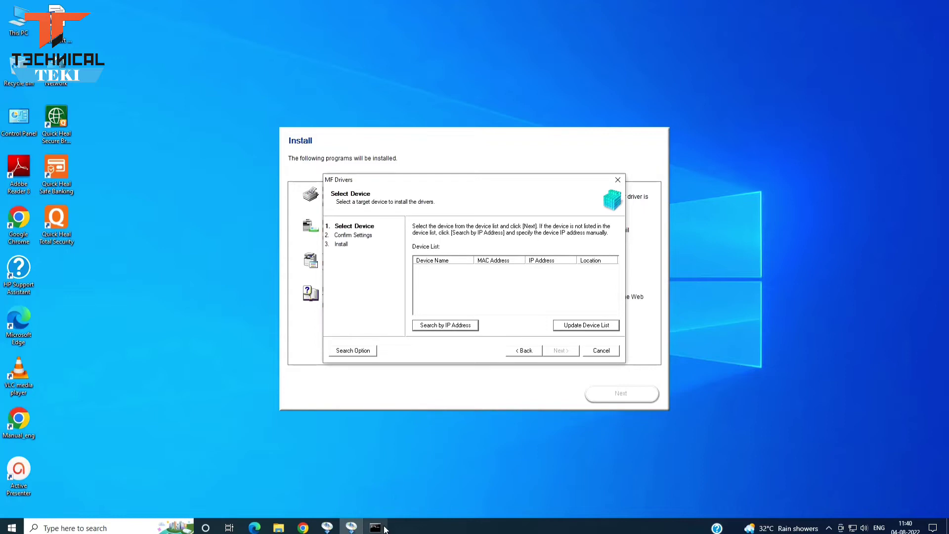
Step: Close the old Command Prompt session and ping 192.168.1.151 from a new one
mouse_move(384, 525)
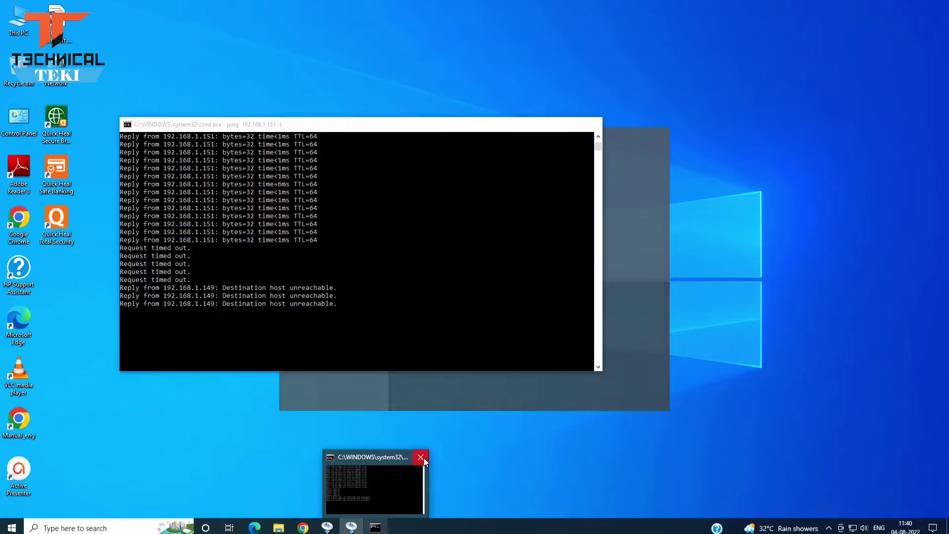
left_click(423, 458)
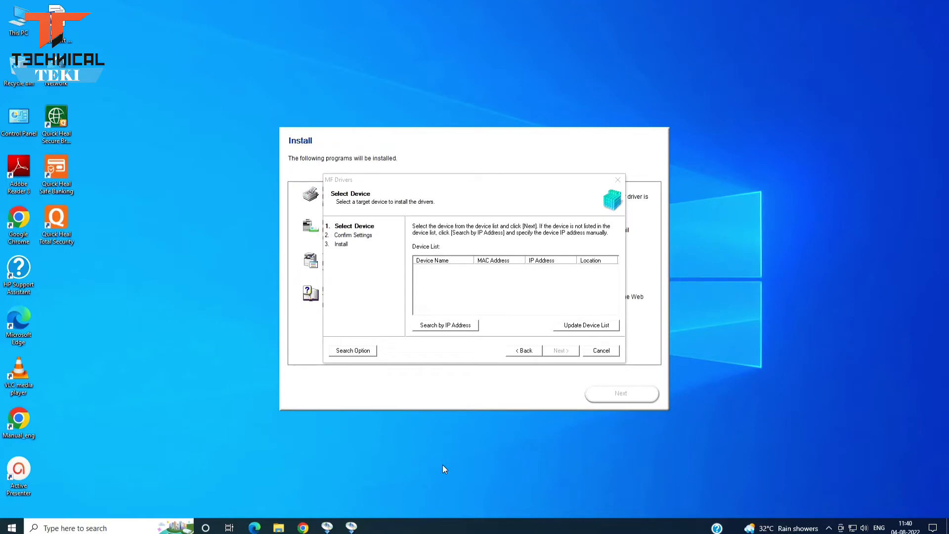
key("super+r")
key("Return")
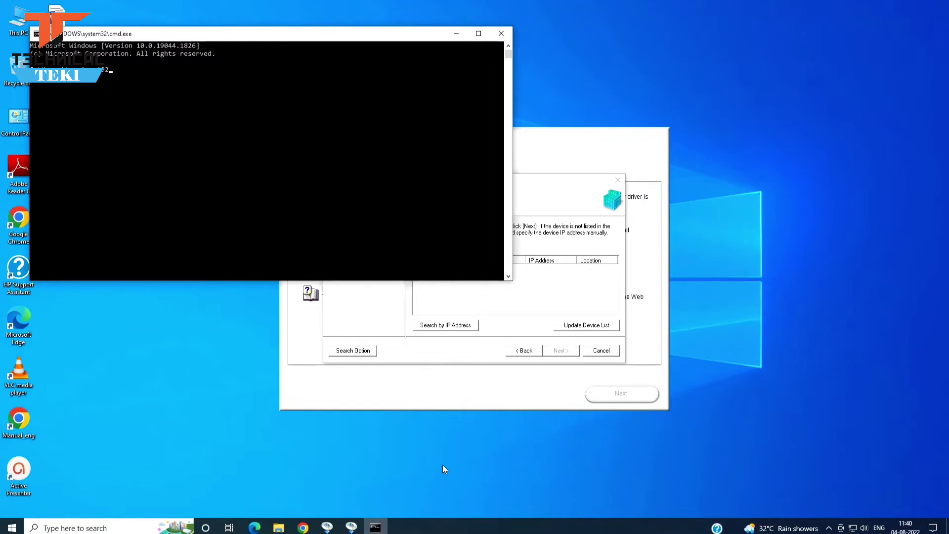
type("ping 192.168.1.151")
key("Return")
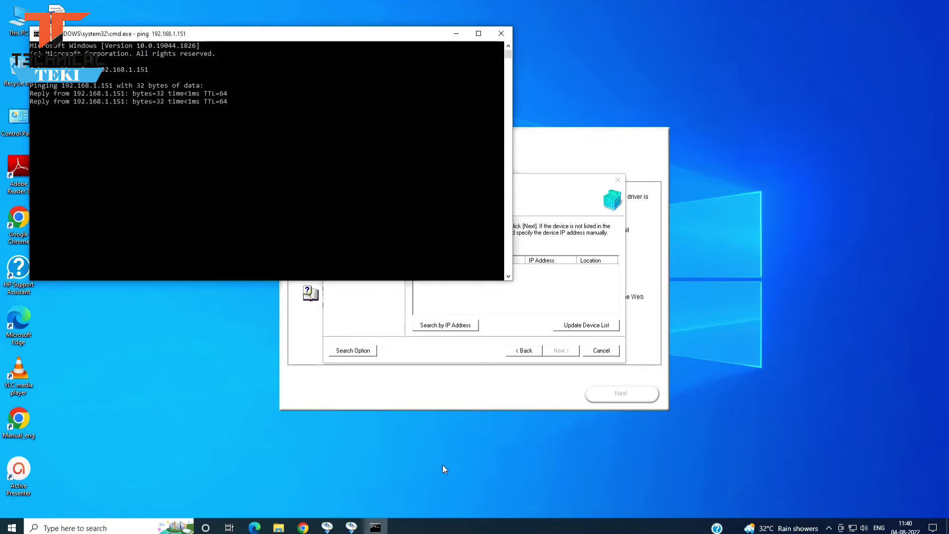
Step: Return to the driver setup and retry the device search for 192.168.1.151 two more times
left_click(585, 307)
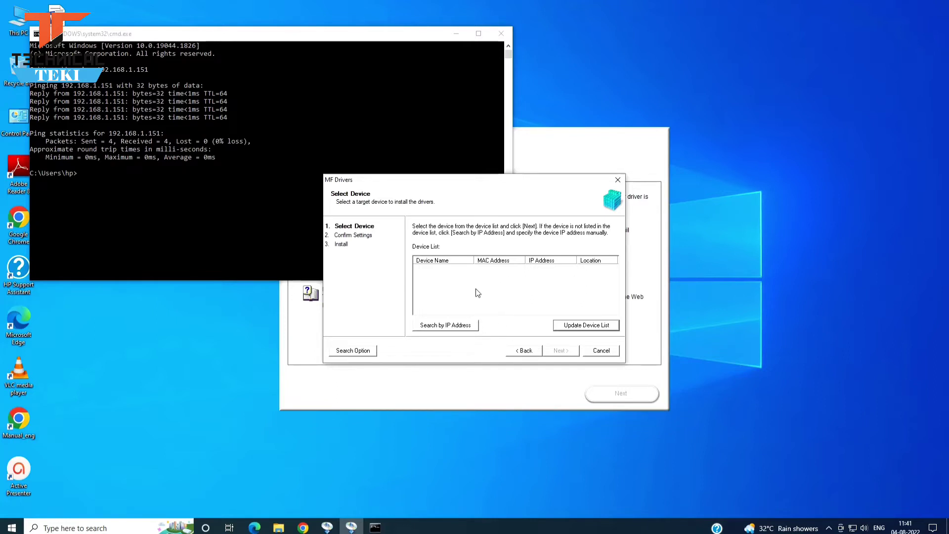
left_click(453, 321)
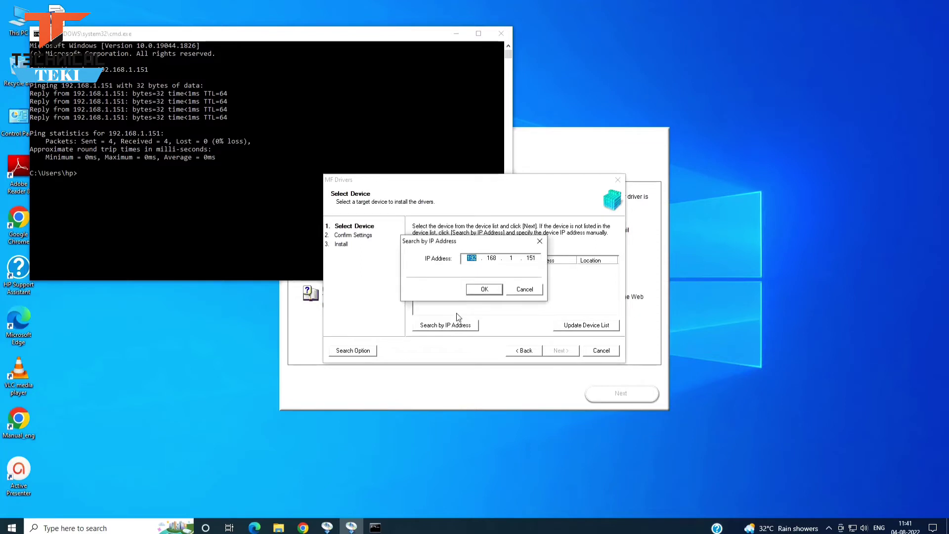
left_click(484, 290)
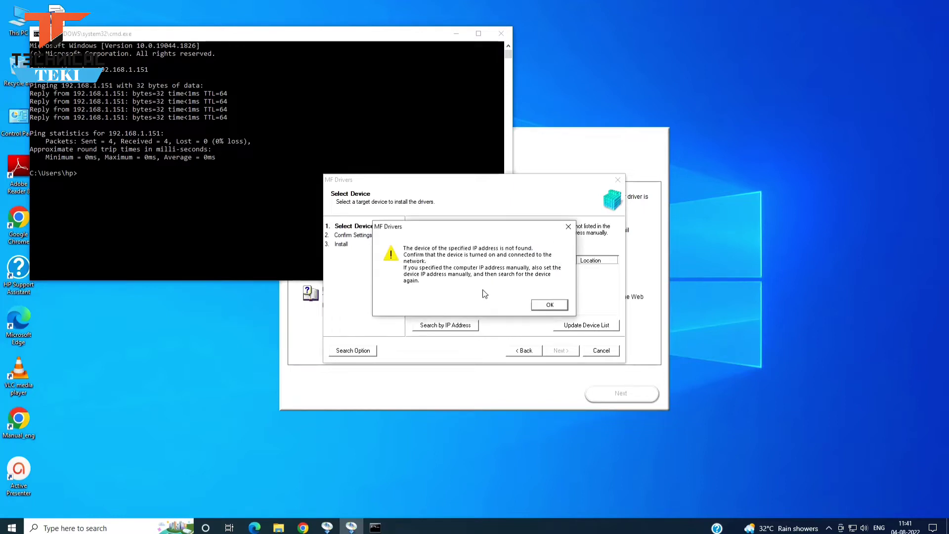
left_click(548, 305)
left_click(449, 327)
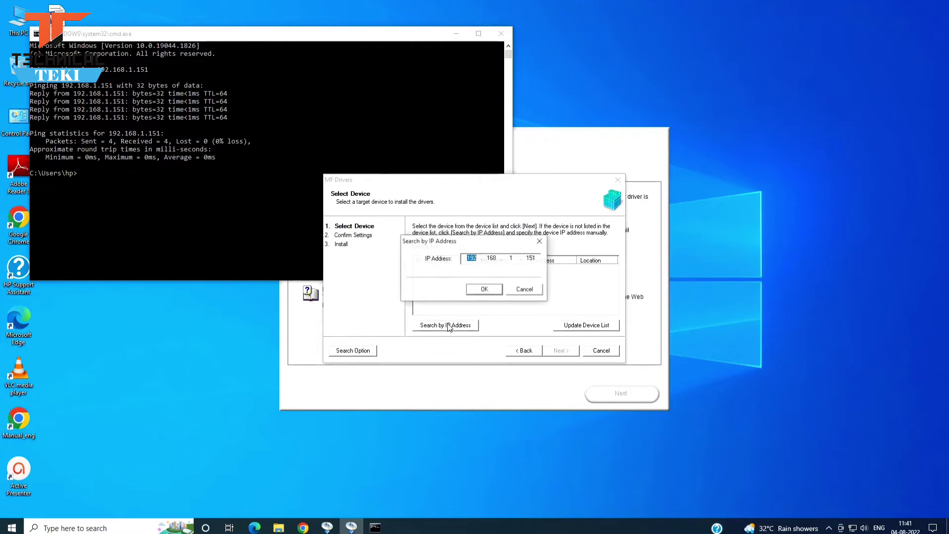
left_click(483, 290)
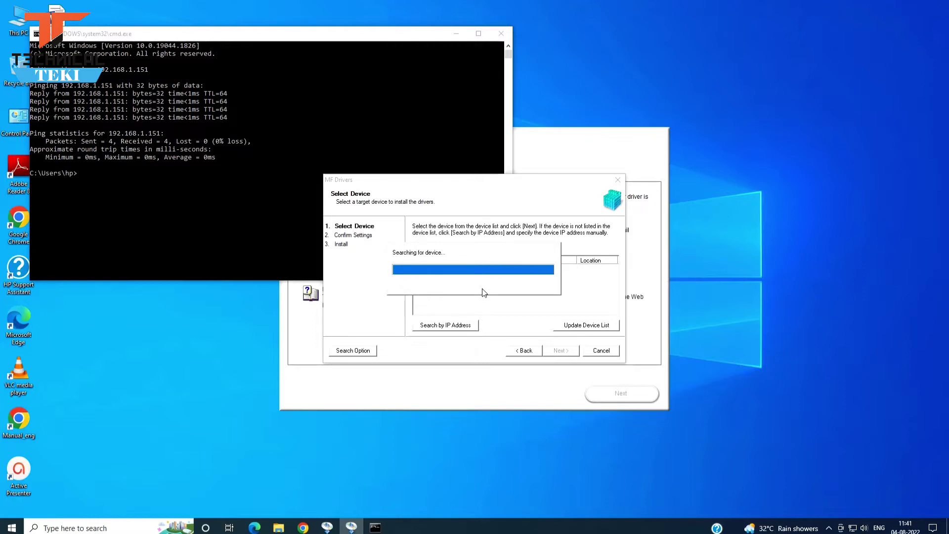
left_click(537, 306)
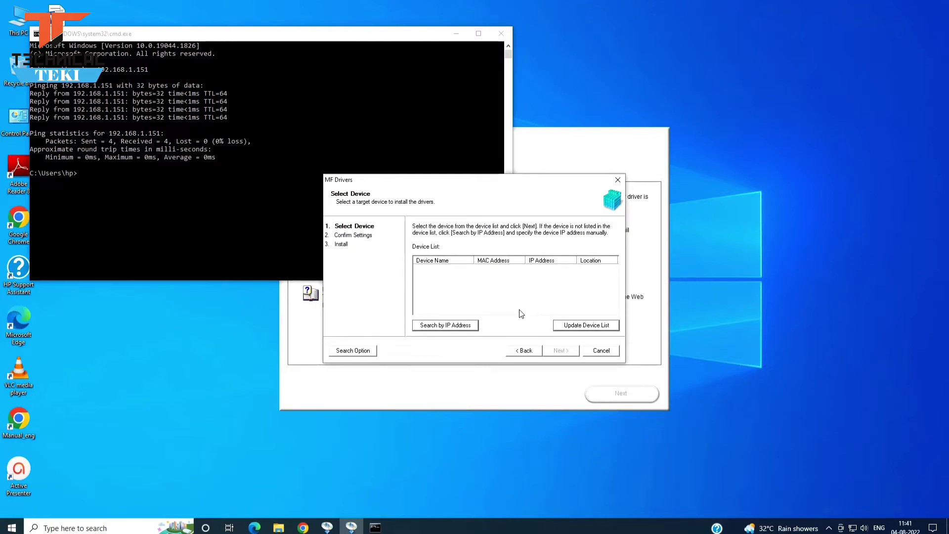
Step: Cancel the MF Drivers setup, confirm the cancellation, and close the Command Prompt
left_click(593, 351)
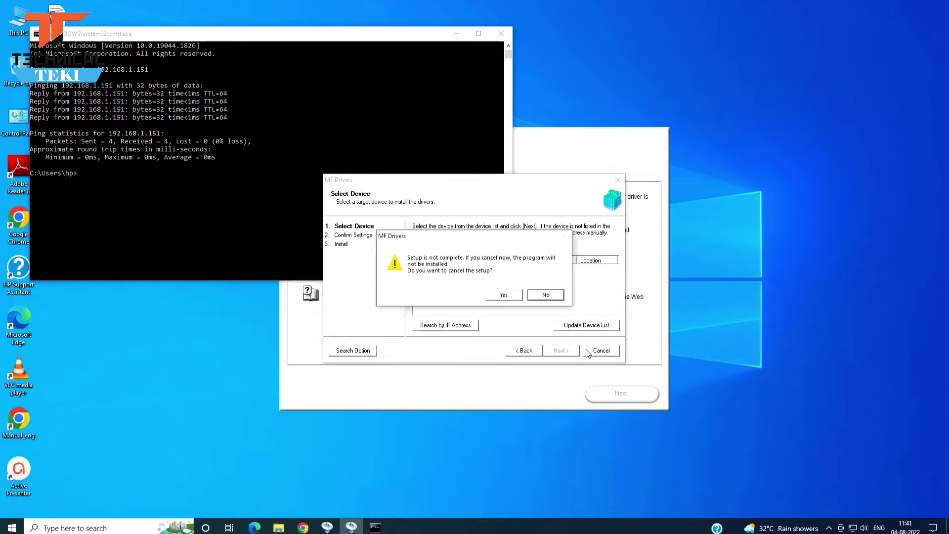
left_click(504, 295)
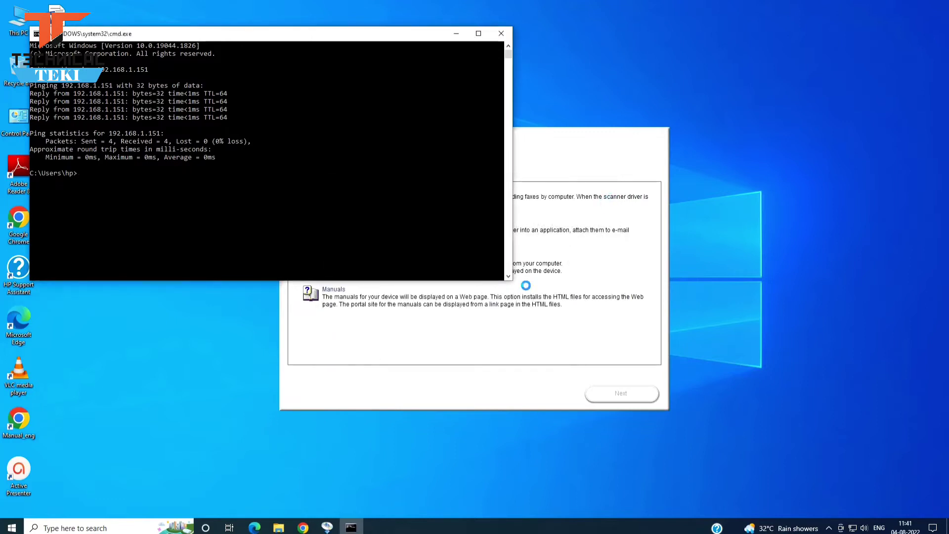
left_click(500, 33)
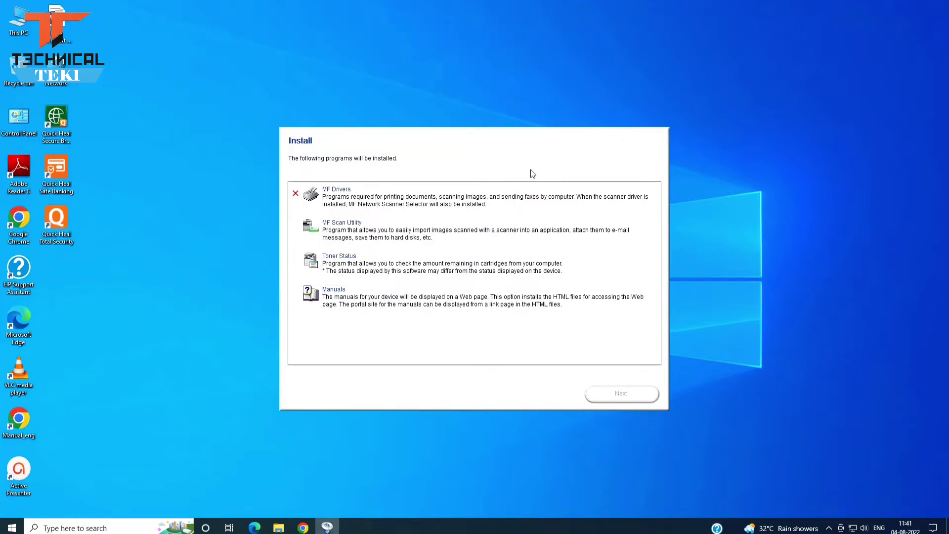
Step: Cancel the Toner Status and Manuals installations and exit setup without restarting the computer
right_click(325, 528)
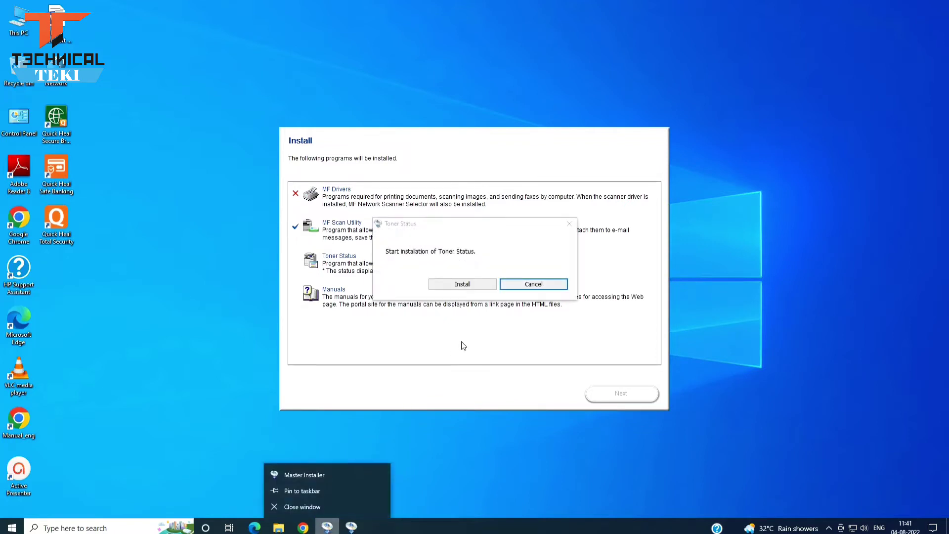
left_click(540, 284)
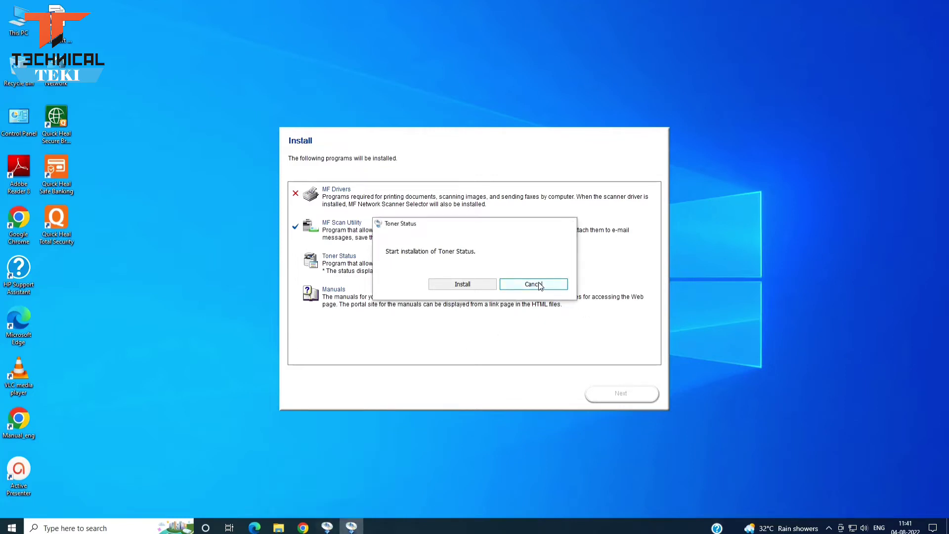
left_click(540, 285)
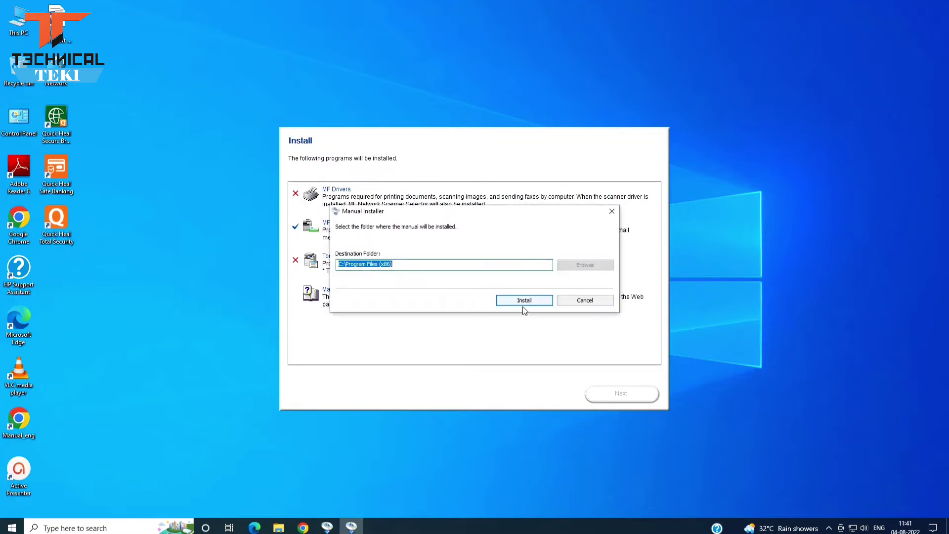
left_click(564, 302)
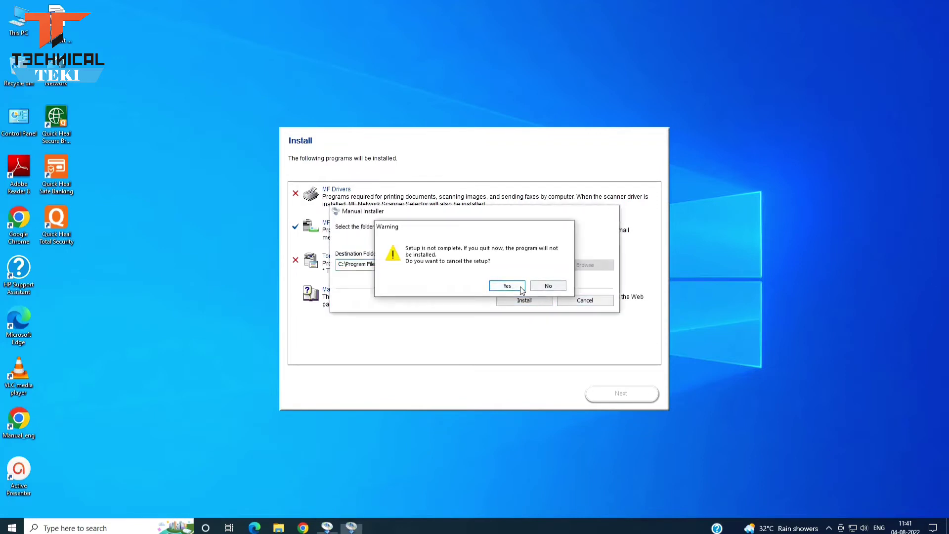
left_click(518, 289)
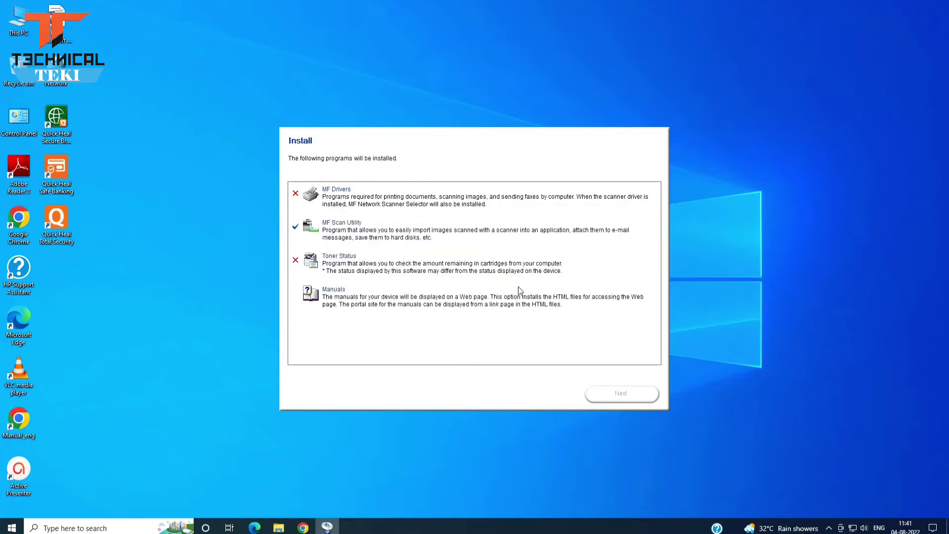
left_click(609, 392)
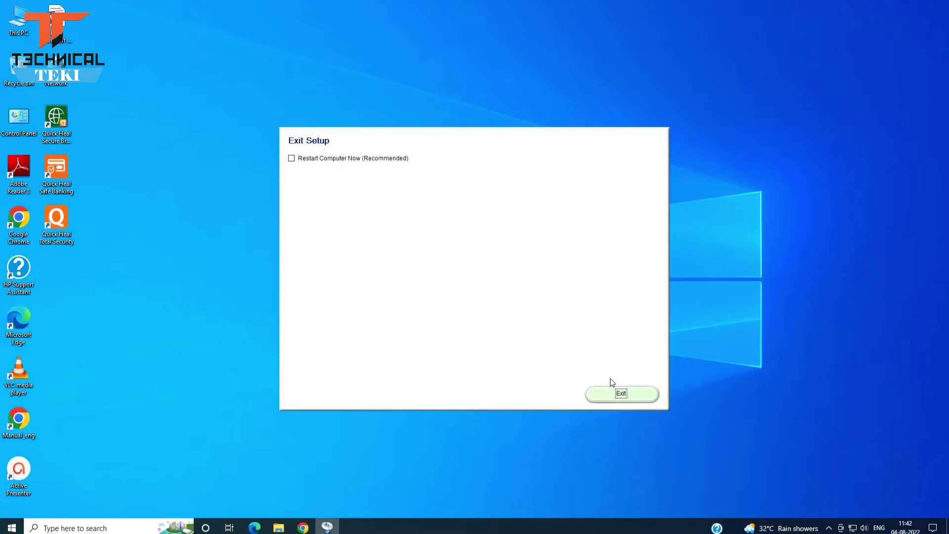
left_click(621, 393)
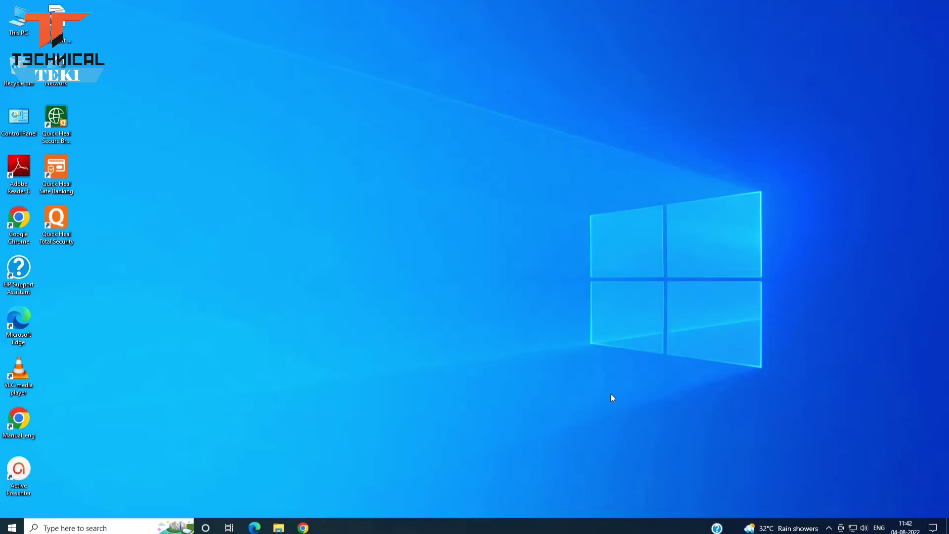
Step: Uninstall Canon MF Scan Utility from Programs and Features in Control Panel, and refresh the desktop
double_click(24, 120)
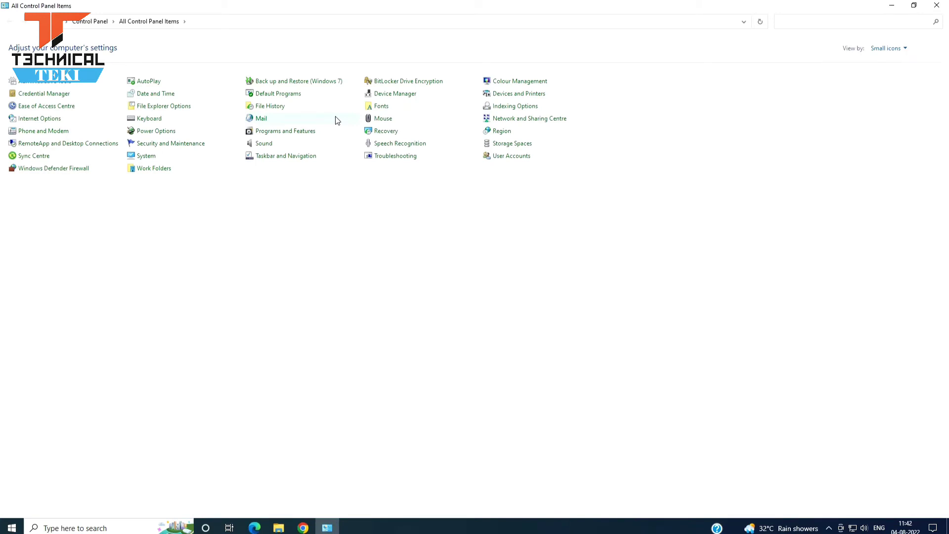
left_click(293, 131)
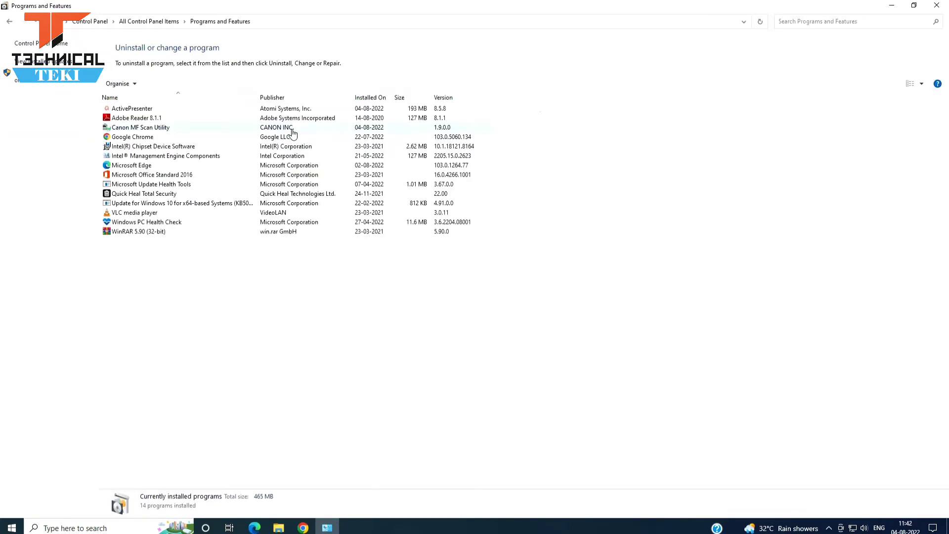
left_click(124, 131)
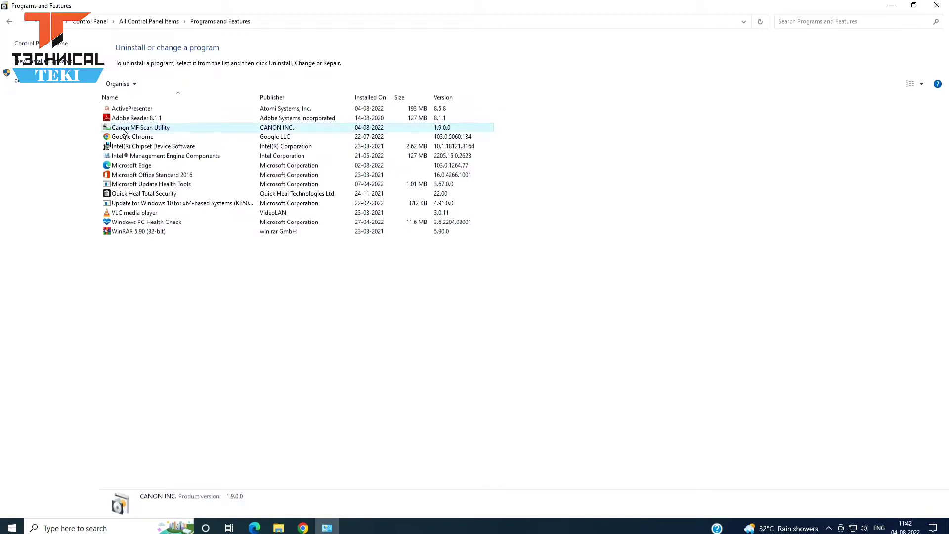
left_click(168, 84)
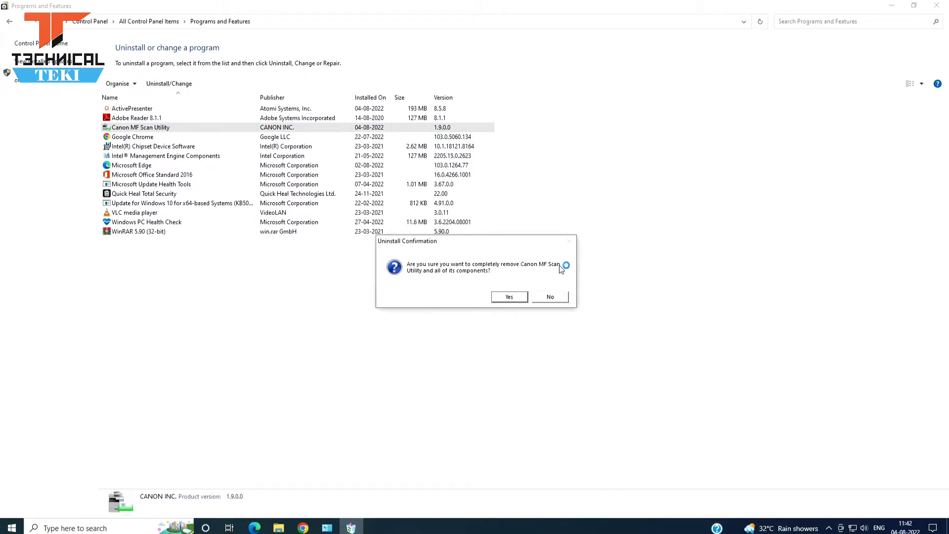
left_click(515, 296)
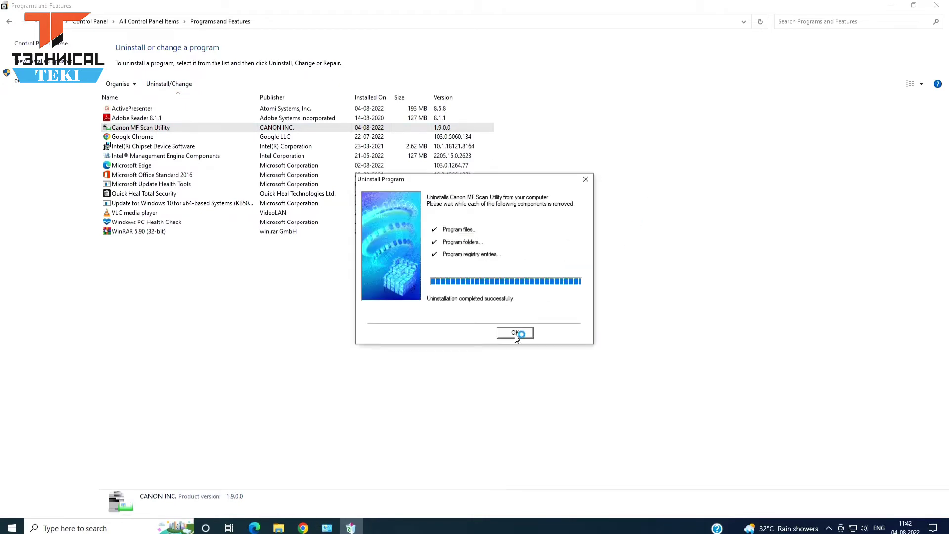
left_click(514, 334)
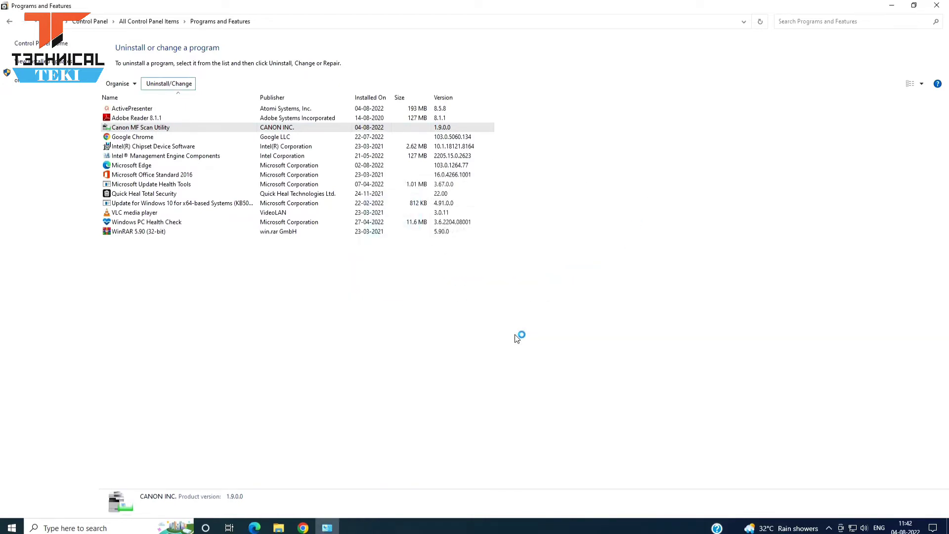
left_click(938, 4)
right_click(550, 135)
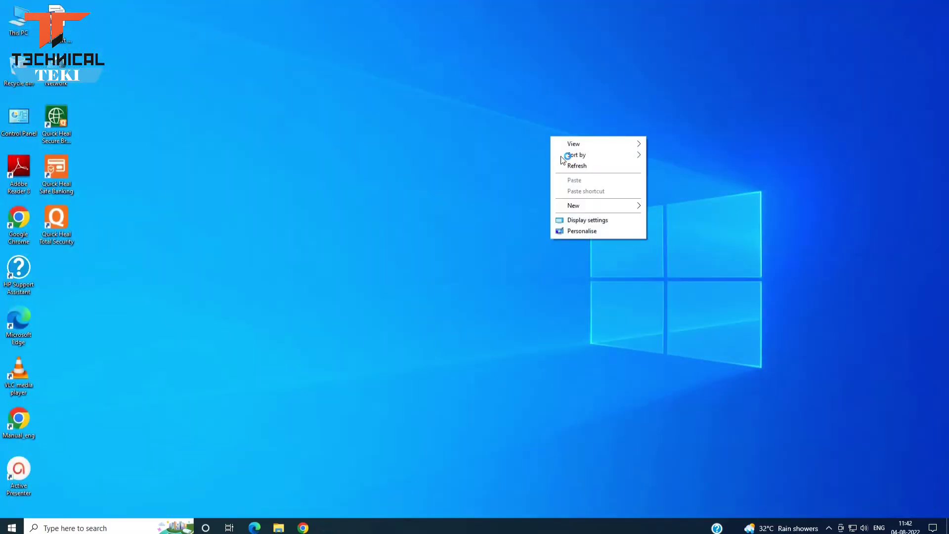
left_click(577, 166)
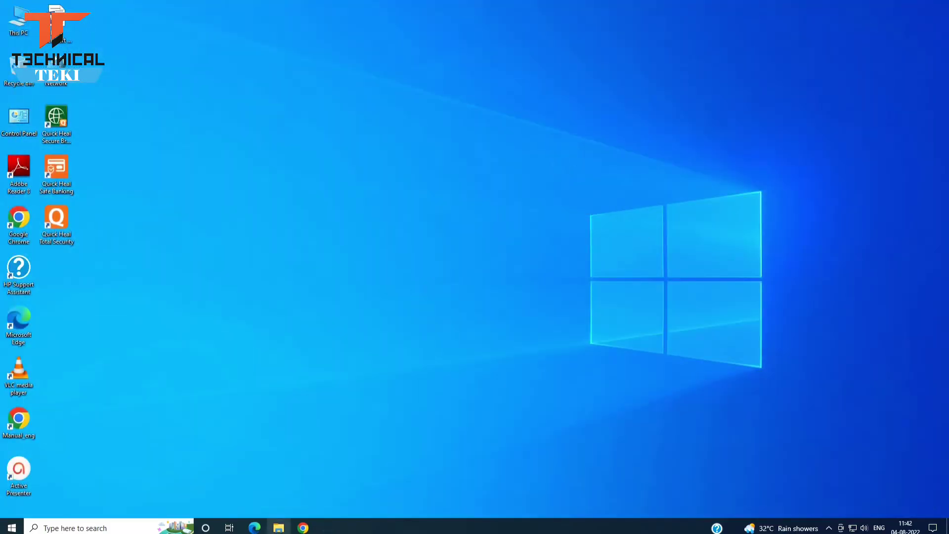
Step: Switch to Google Chrome, search for canon printer driver and open Canon India's Drivers, Software & Firmware page
left_click(303, 528)
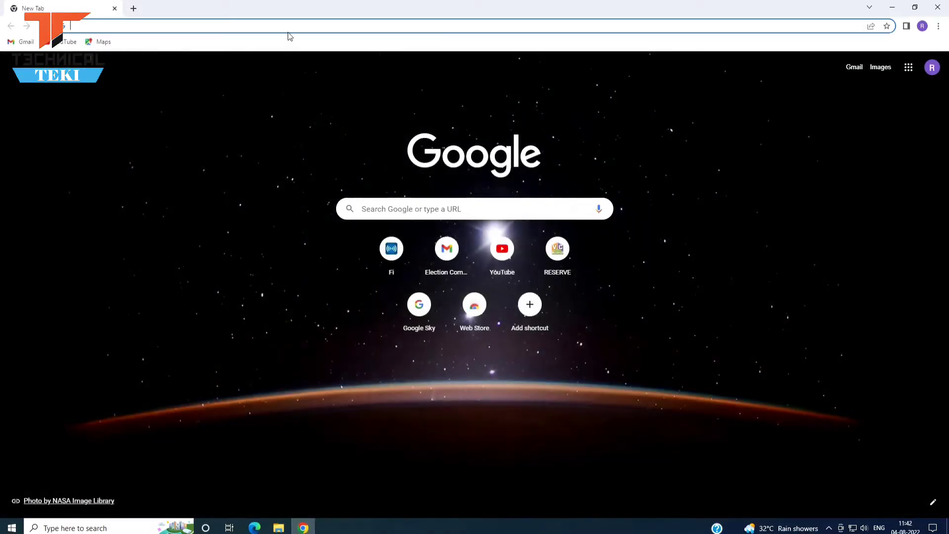
left_click(291, 26)
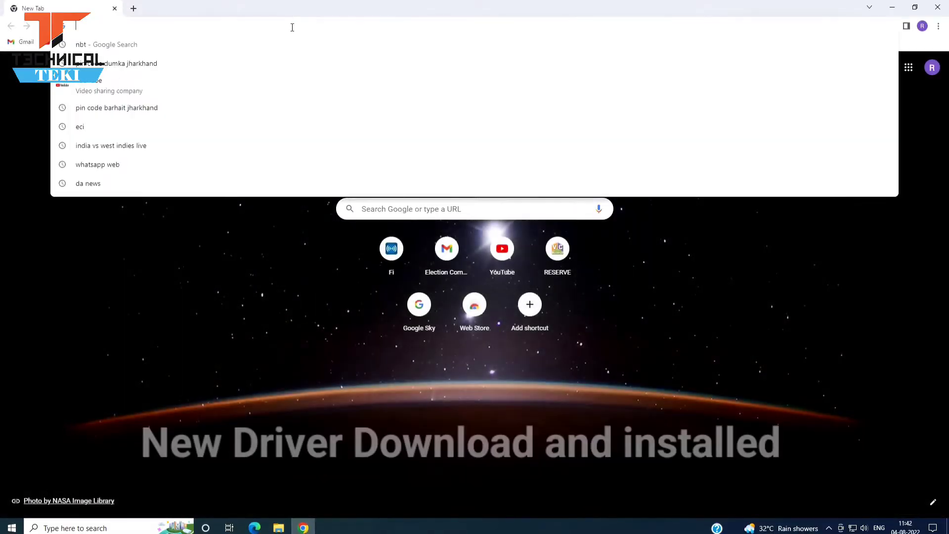
type("canon")
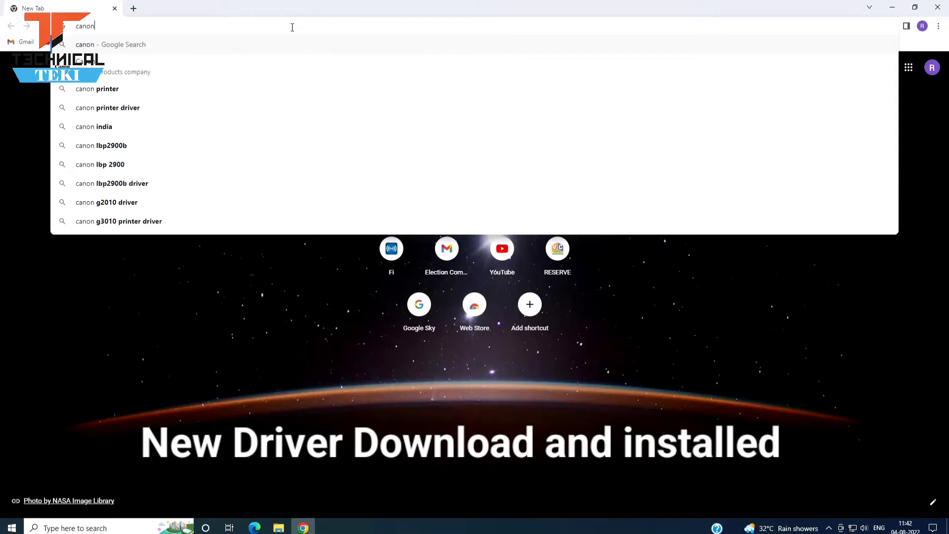
key("Down")
key("Down")
key("Down")
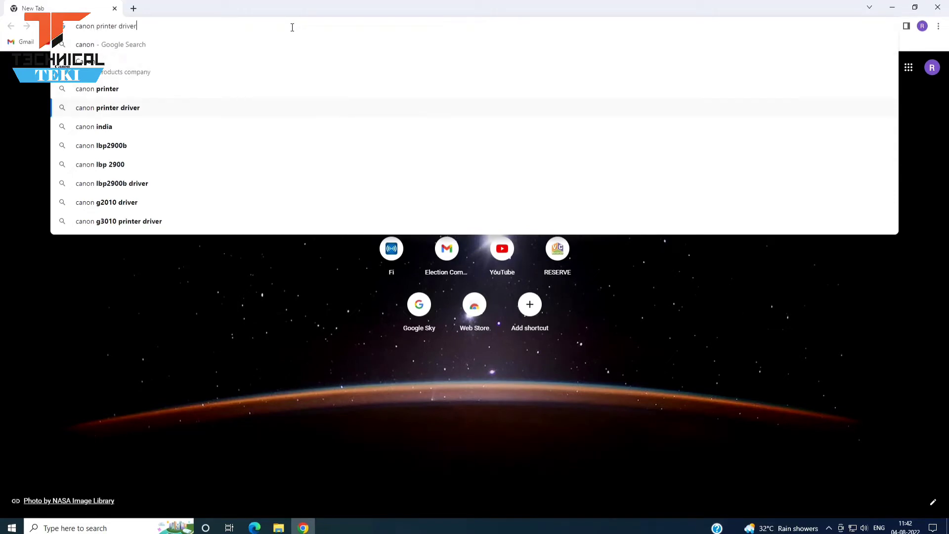
key("Return")
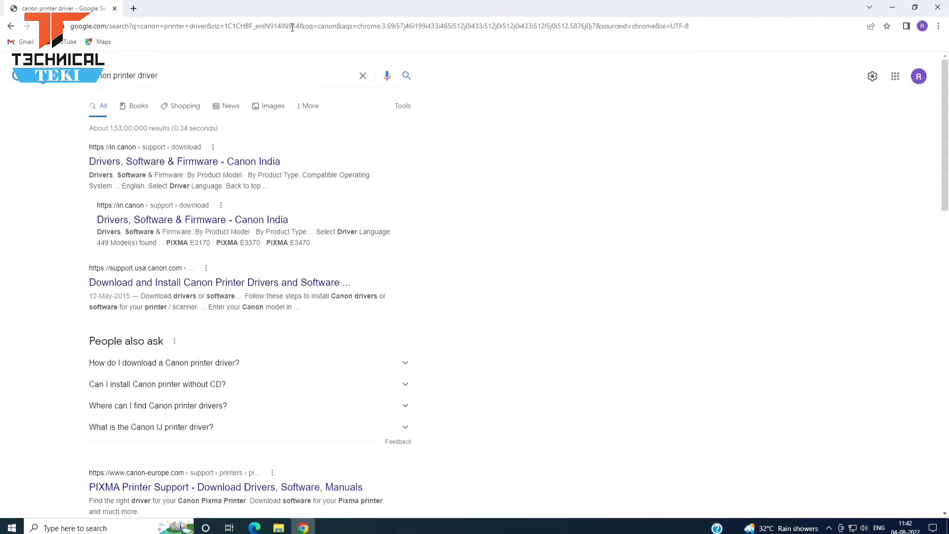
left_click(181, 162)
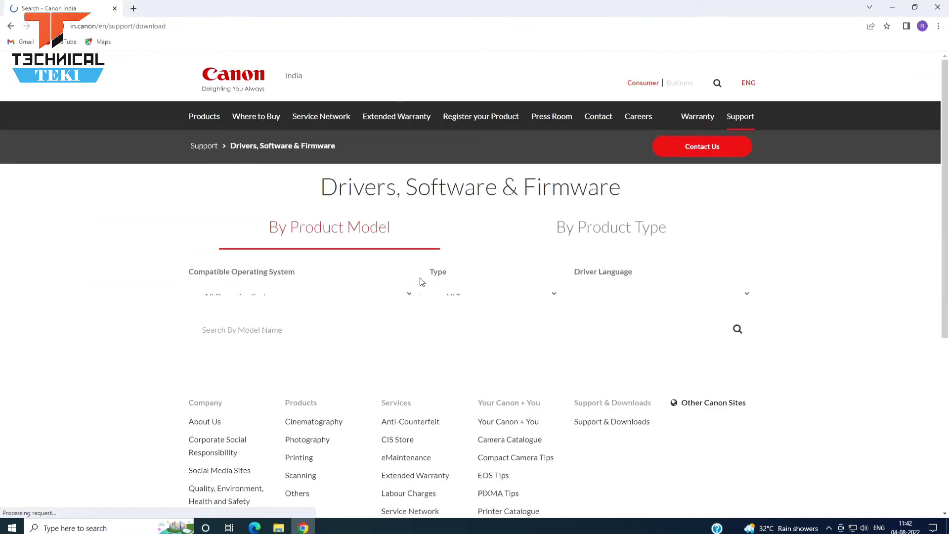
Step: Enter mf645cx as the product model and choose the suggested imageCLASS MF645Cx
left_click(255, 331)
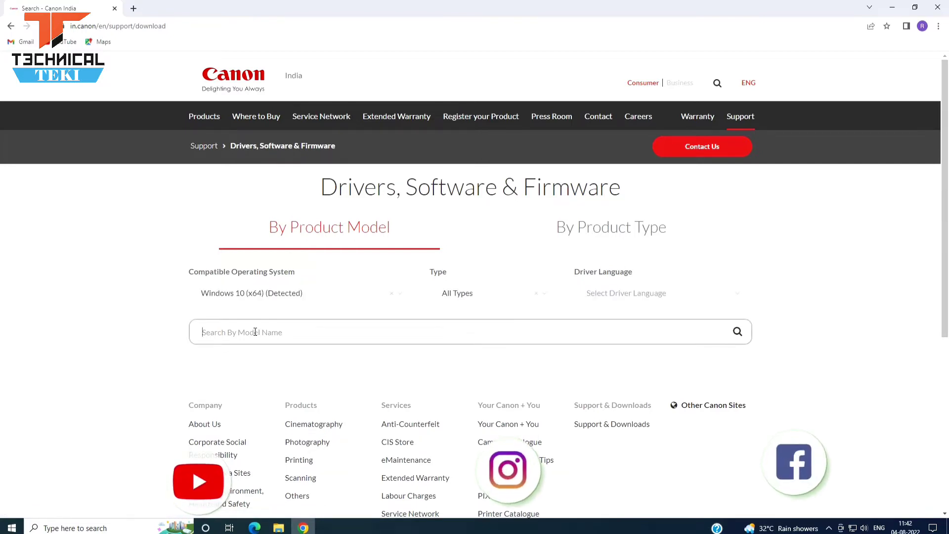
type("mf")
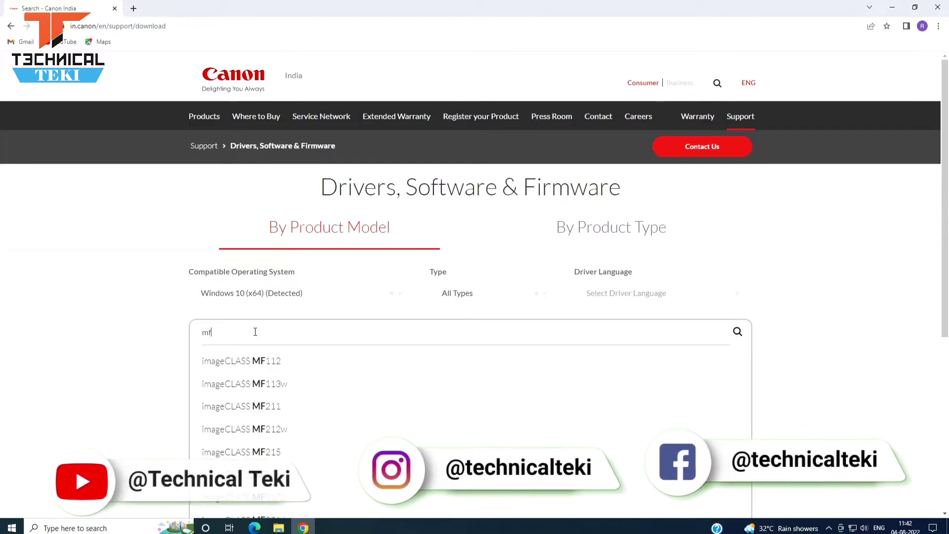
type("64")
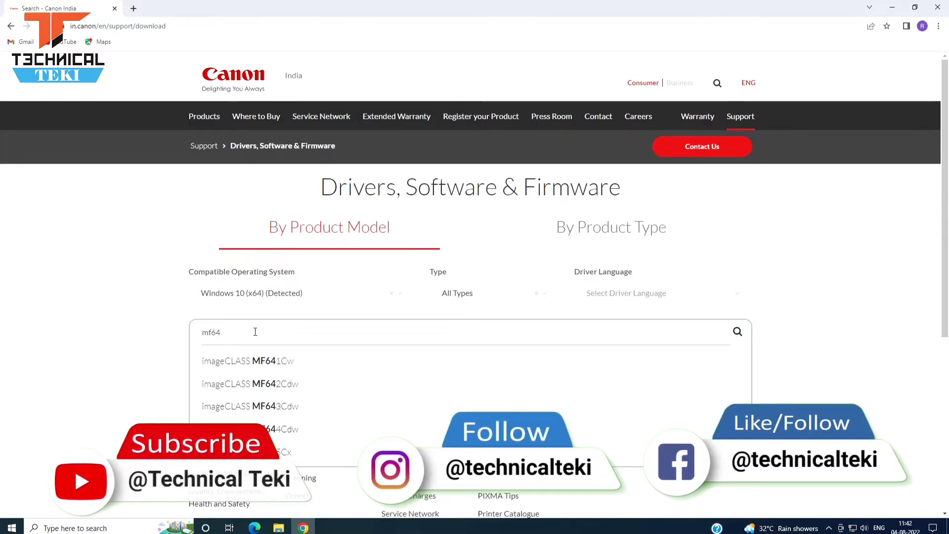
type("5c")
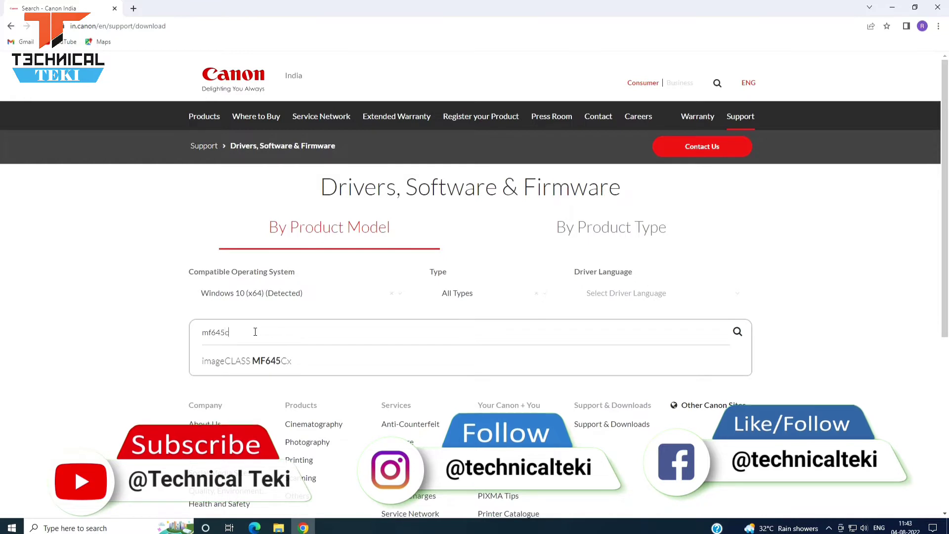
type("x")
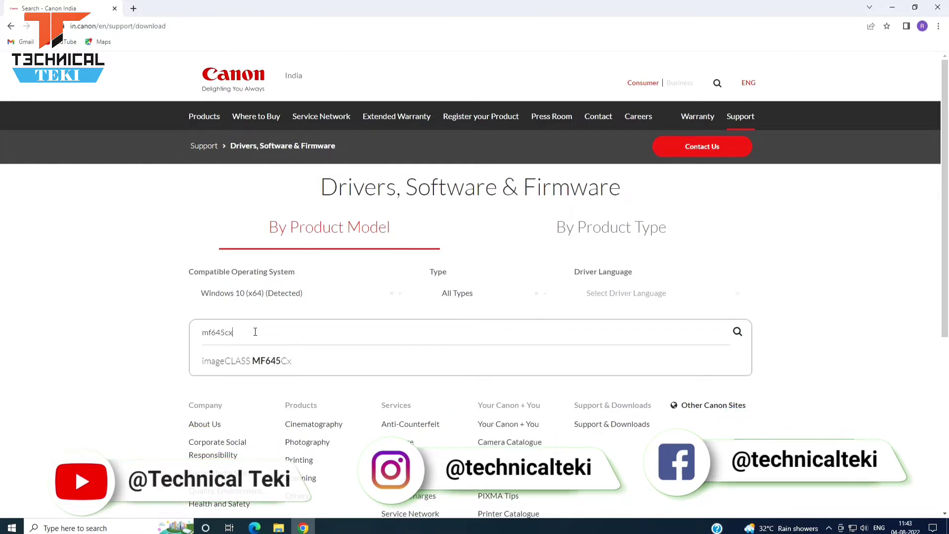
left_click(255, 375)
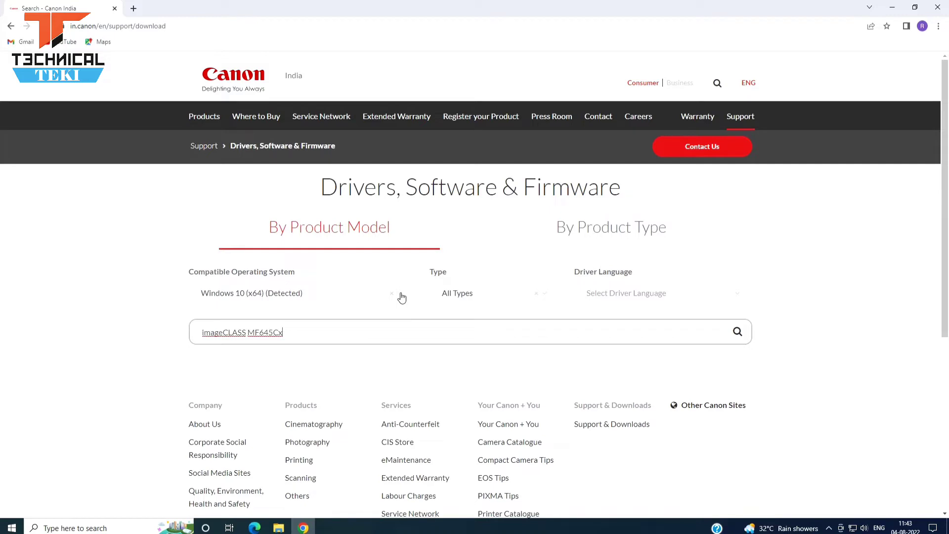
Step: Set the compatible operating system to Windows 11 and open the imageCLASS MF645Cx support page
left_click(402, 297)
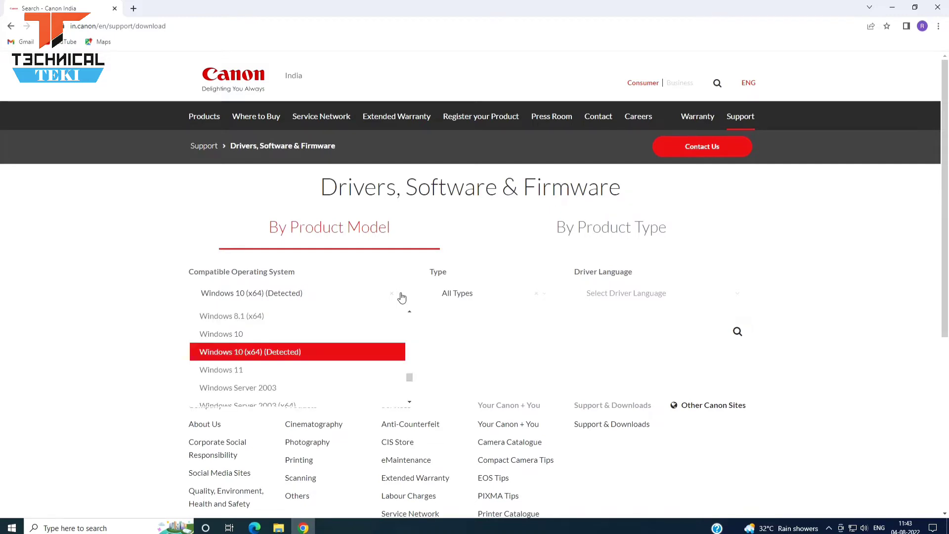
left_click(247, 371)
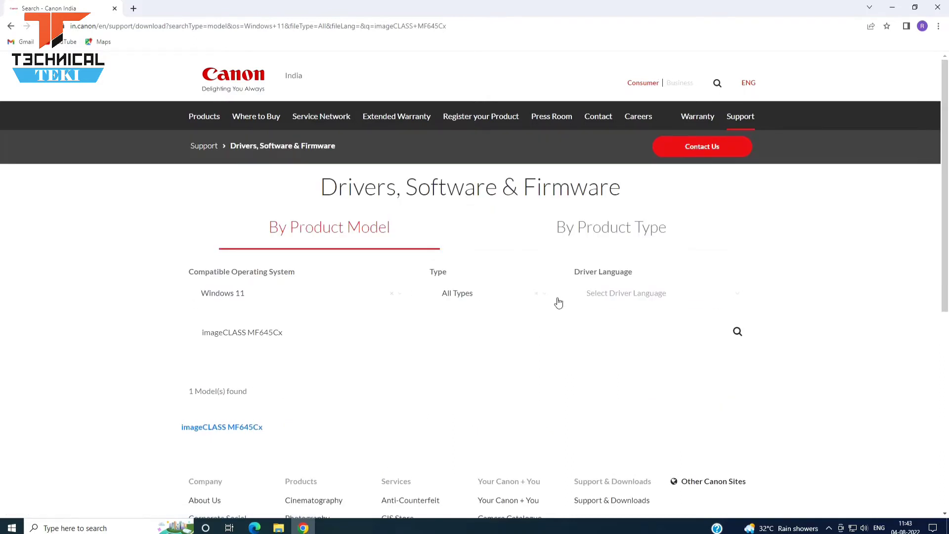
left_click(246, 429)
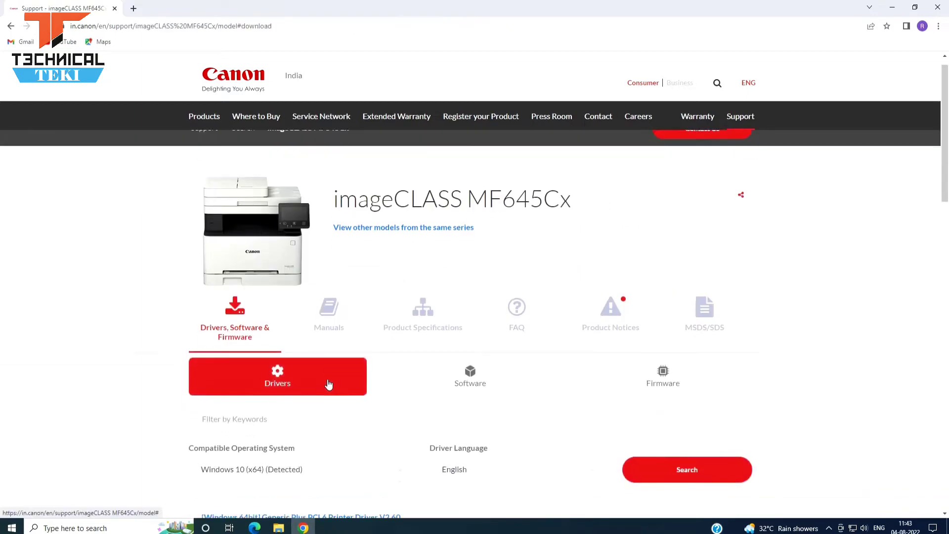
Step: From the model's software downloads, open the page for MF746Cx/MF640Series Send Function Setting Tool V.1.0.2
scroll(328, 384, "down", 3)
scroll(329, 383, "down", 2)
scroll(364, 348, "up", 1)
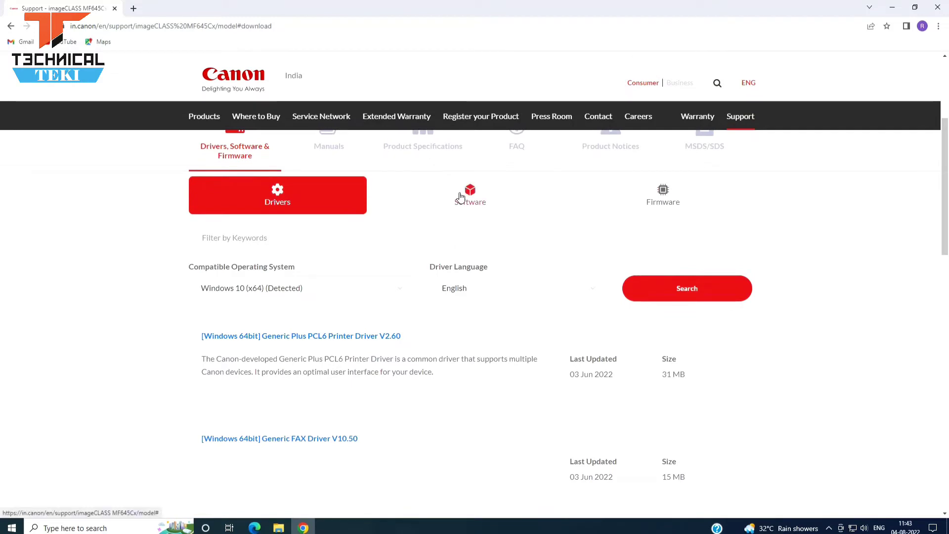
left_click(459, 198)
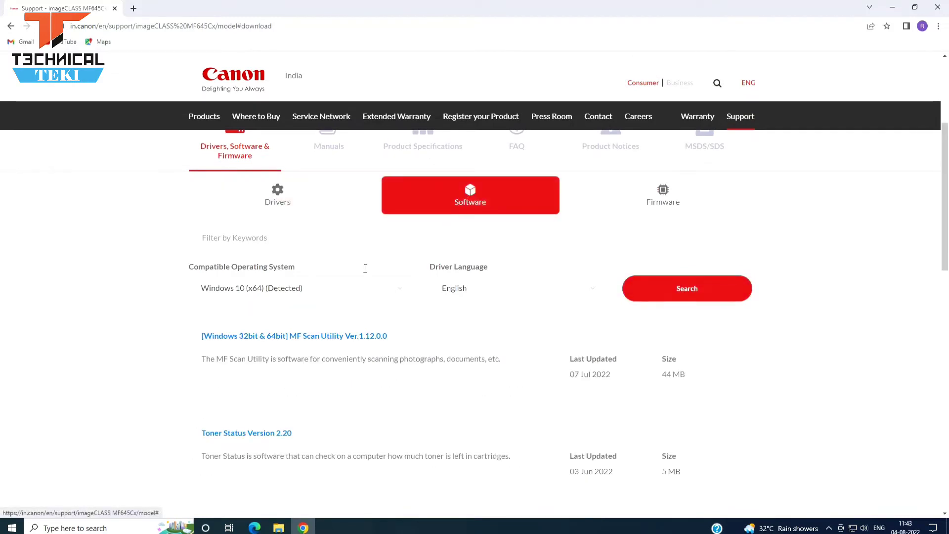
scroll(391, 381, "down", 2)
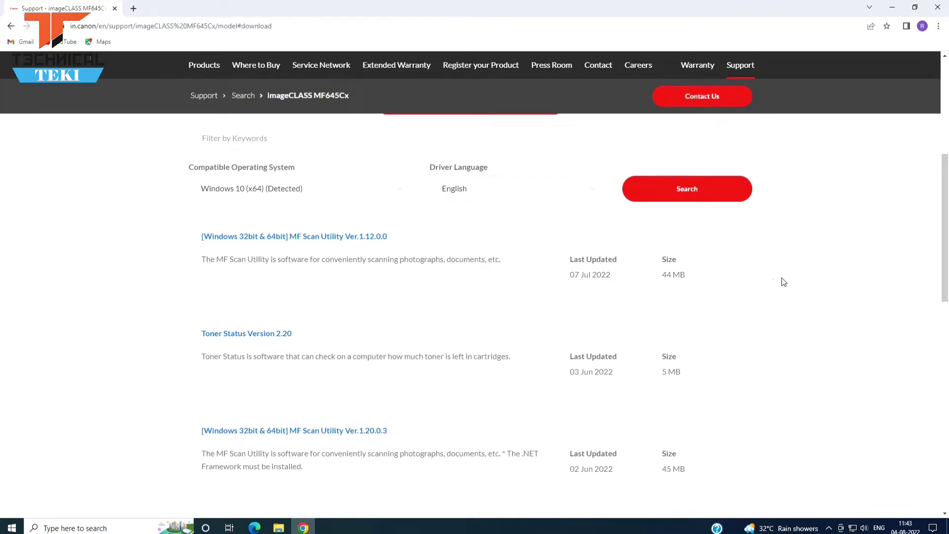
scroll(658, 408, "down", 6)
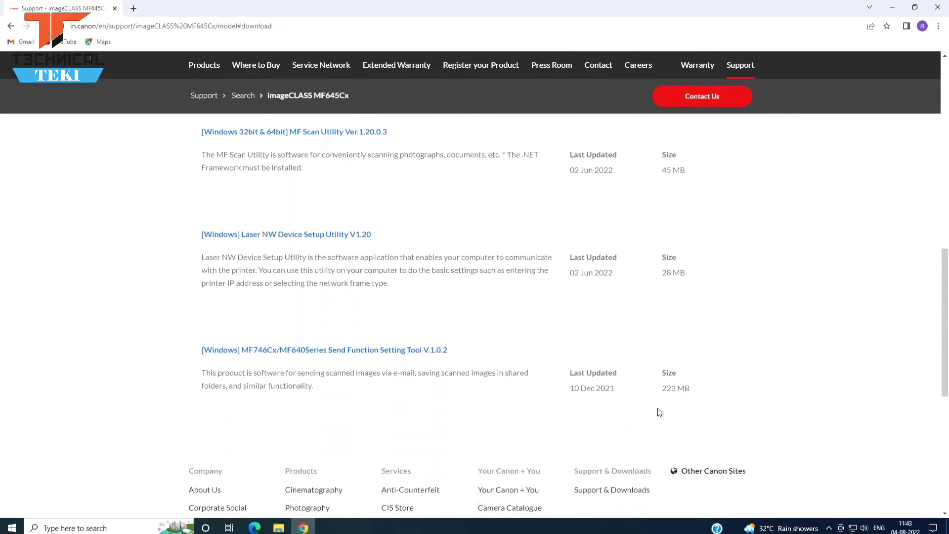
left_click(341, 352)
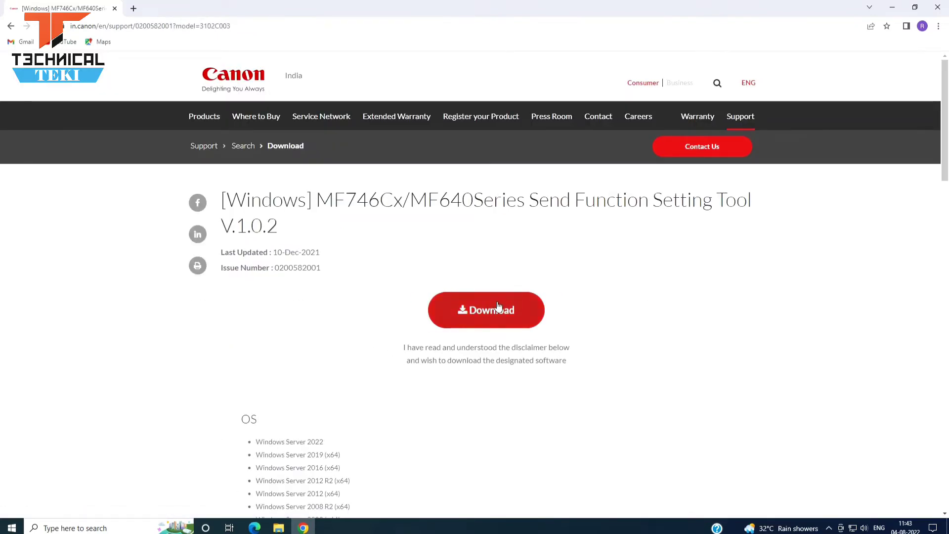
Step: Download the Send Function Setting Tool, accepting the Canon license agreement, and close the download window
left_click(488, 307)
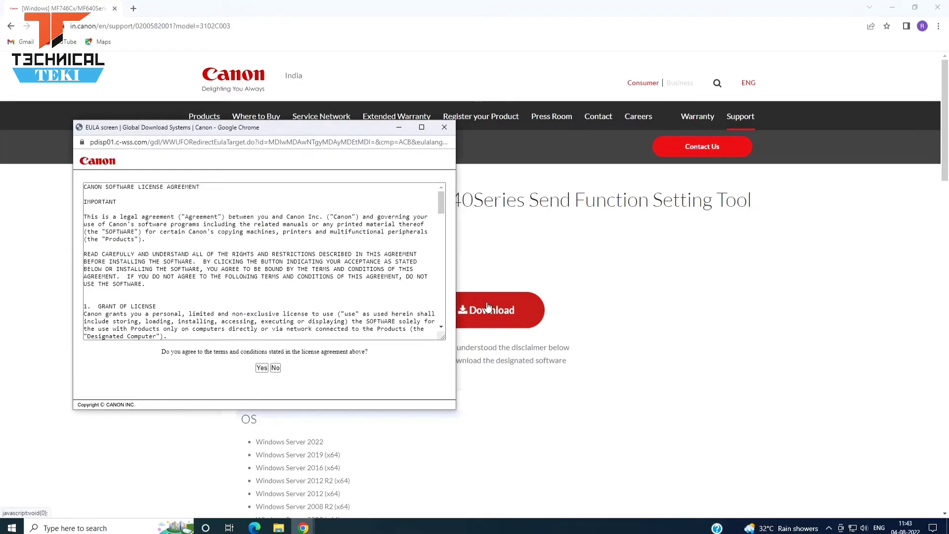
left_click(261, 368)
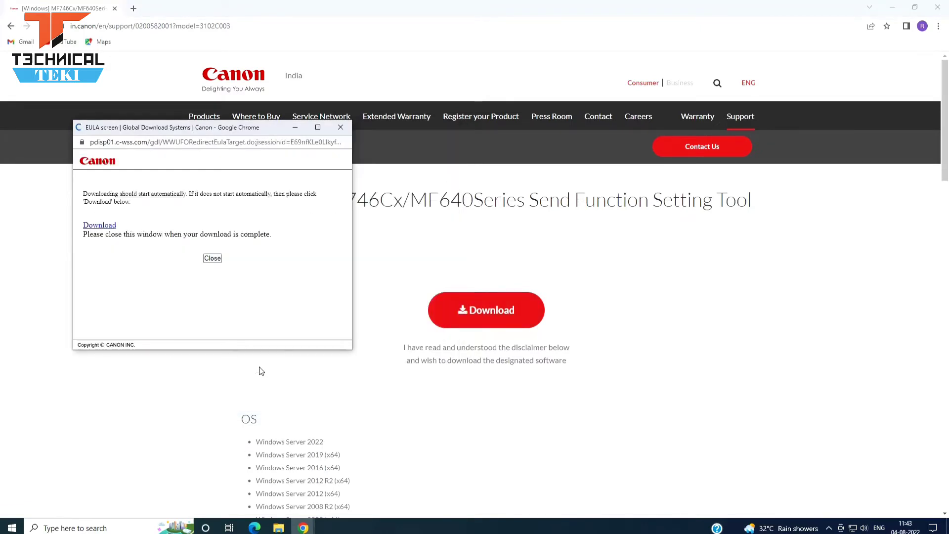
left_click(107, 226)
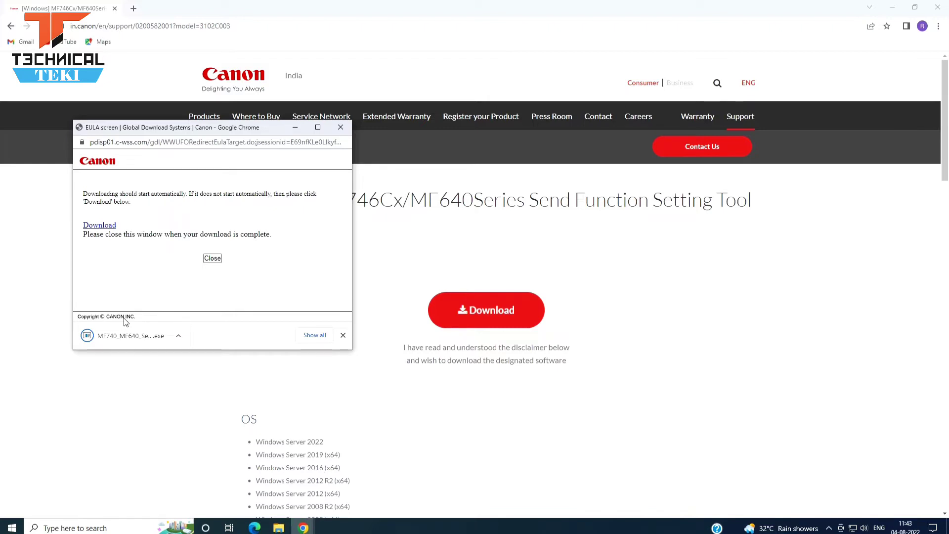
left_click(208, 259)
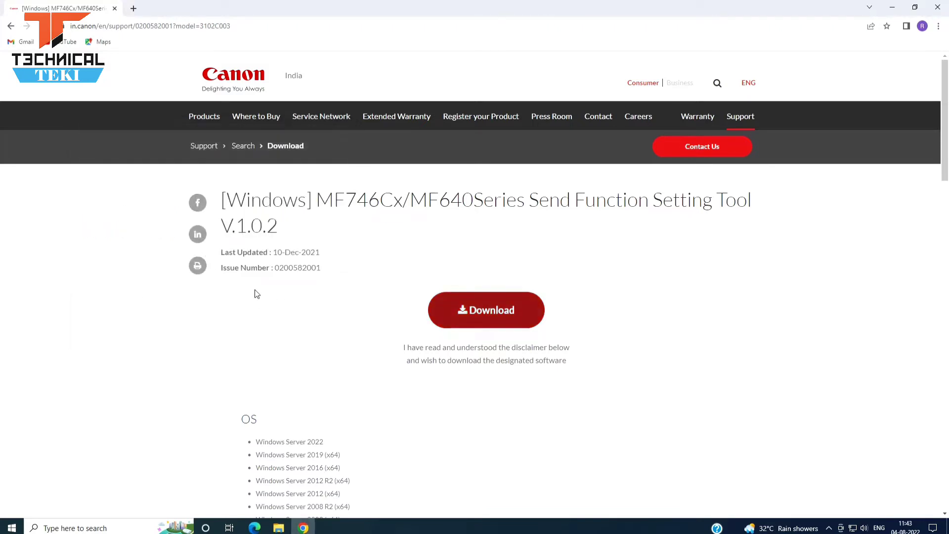
Step: Return to the imageCLASS MF645Cx support page and show its firmware downloads
left_click(11, 27)
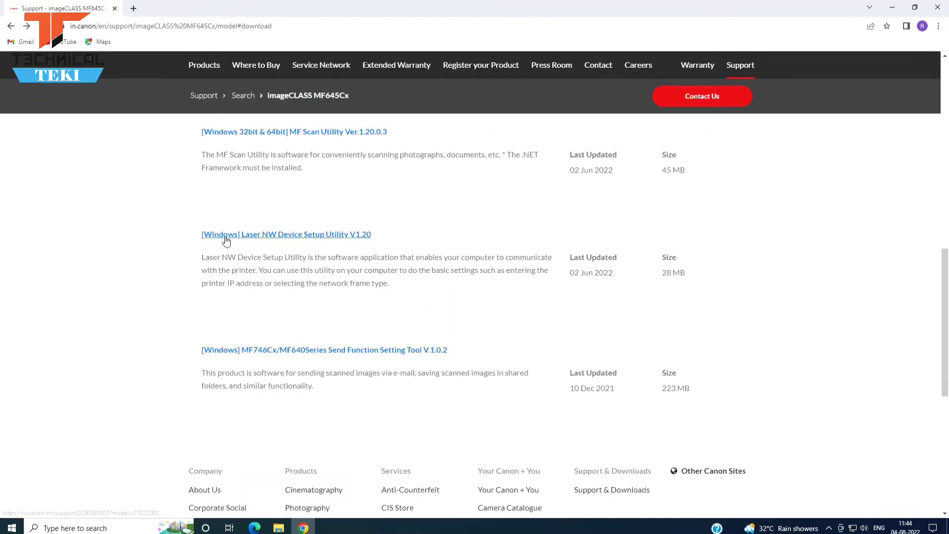
scroll(227, 240, "up", 2)
scroll(226, 240, "up", 7)
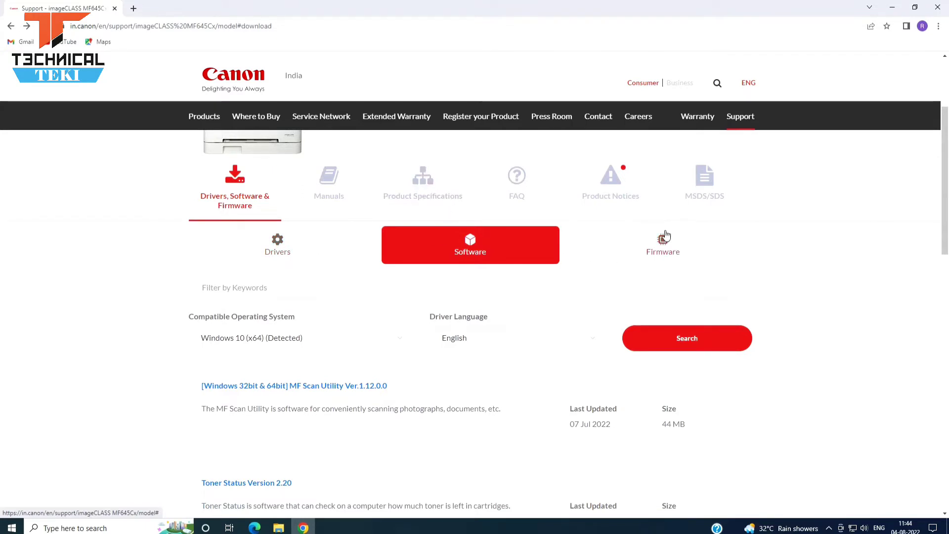
left_click(655, 241)
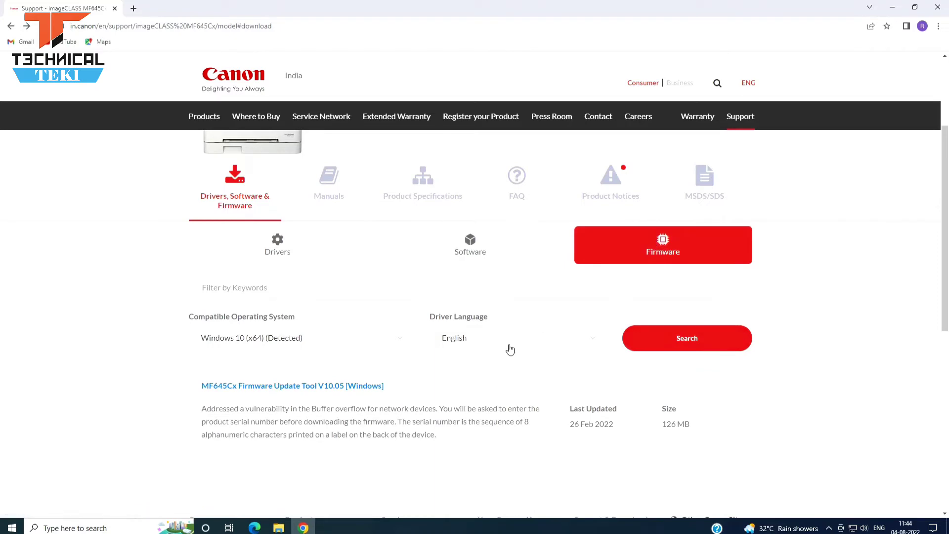
Step: From the model's software downloads, open the MF Scan Utility Ver.1.12.0.0 page and download the utility
scroll(459, 371, "down", 3)
scroll(459, 370, "up", 3)
left_click(470, 250)
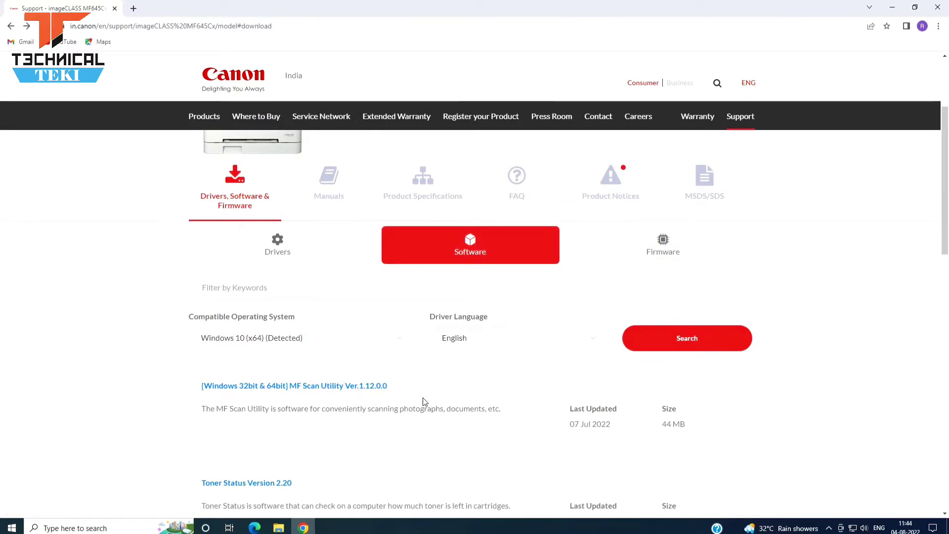
scroll(424, 395, "down", 1)
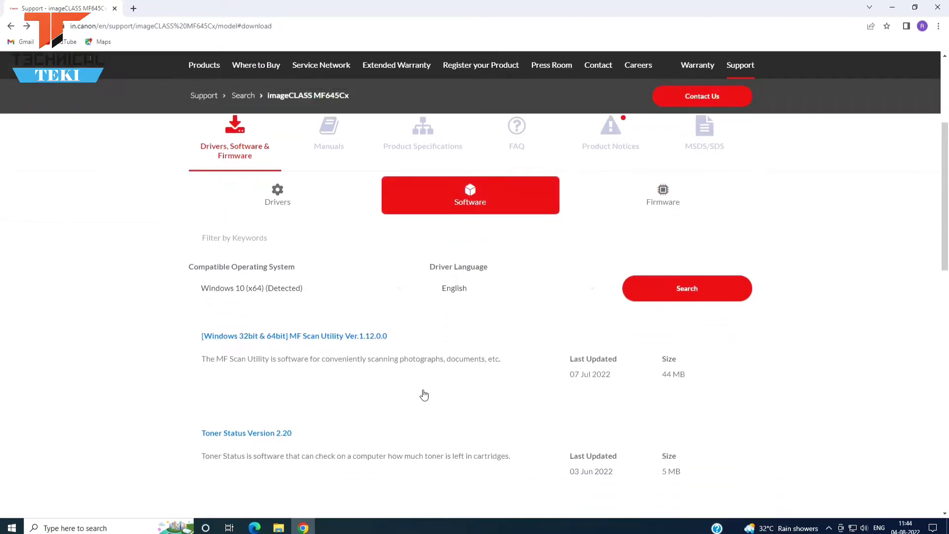
left_click(307, 195)
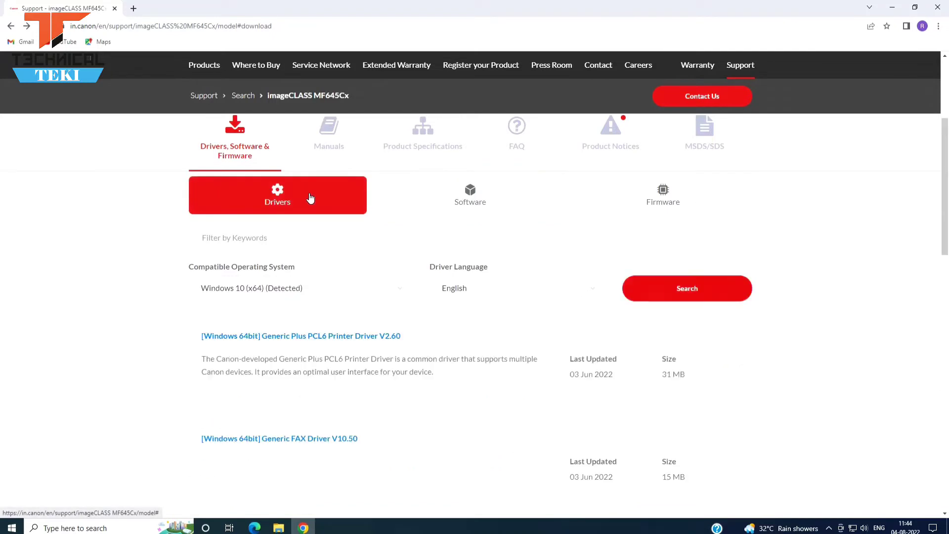
left_click(455, 212)
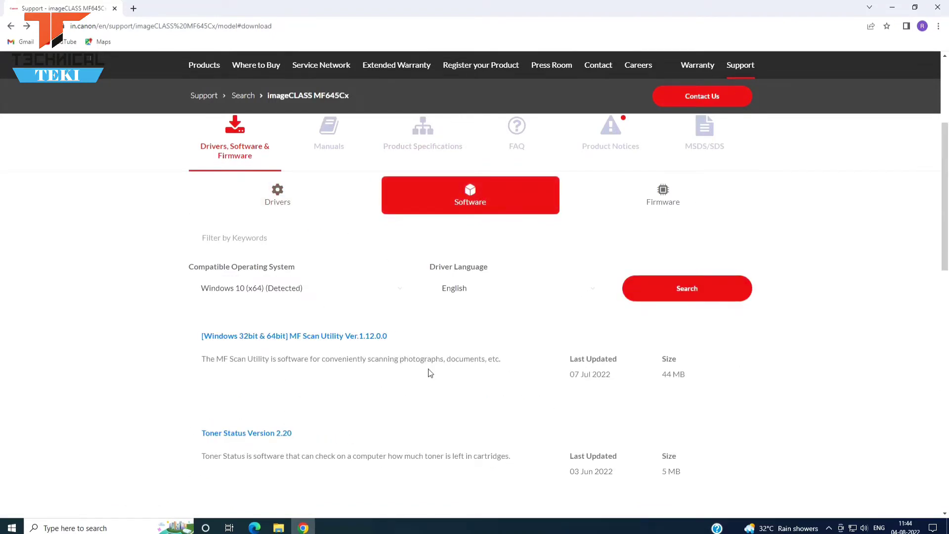
left_click(253, 340)
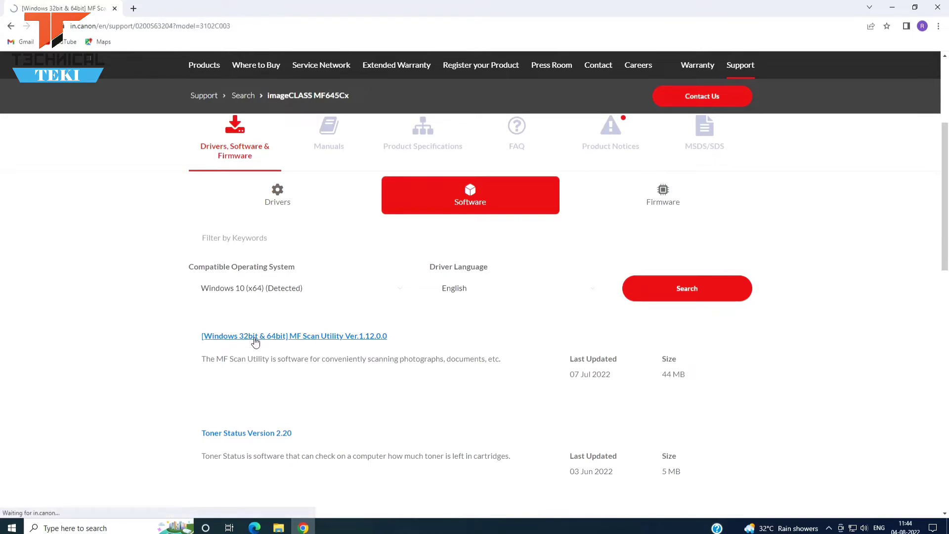
left_click(464, 282)
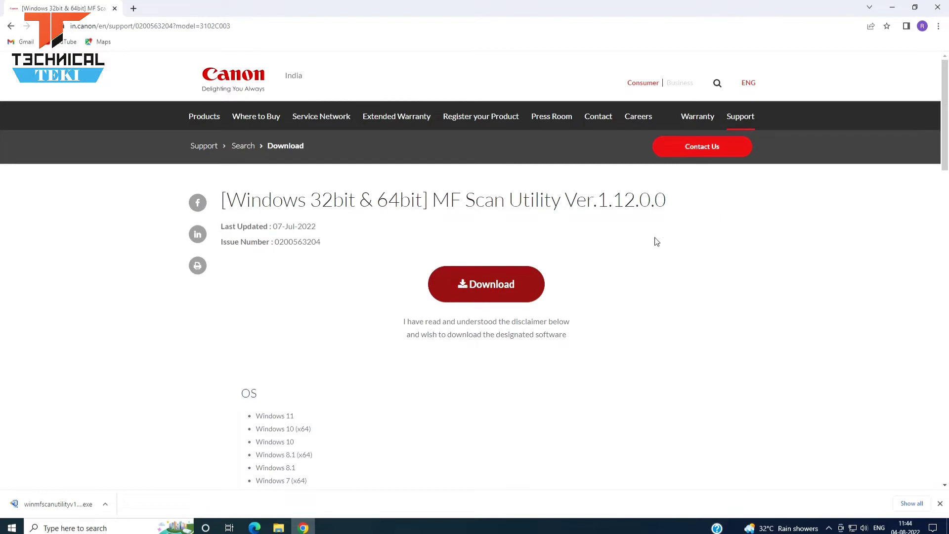
Step: Switch to File Explorer and run MF645cxCMFDriverV6403WP (1) from the Canon Driver network folder, allowing it to unzip
left_click(892, 7)
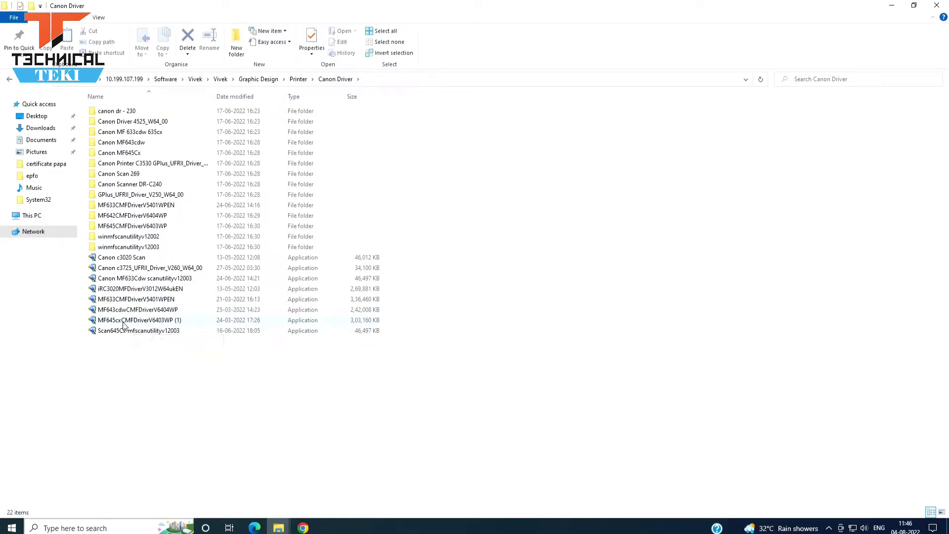
left_click(123, 322)
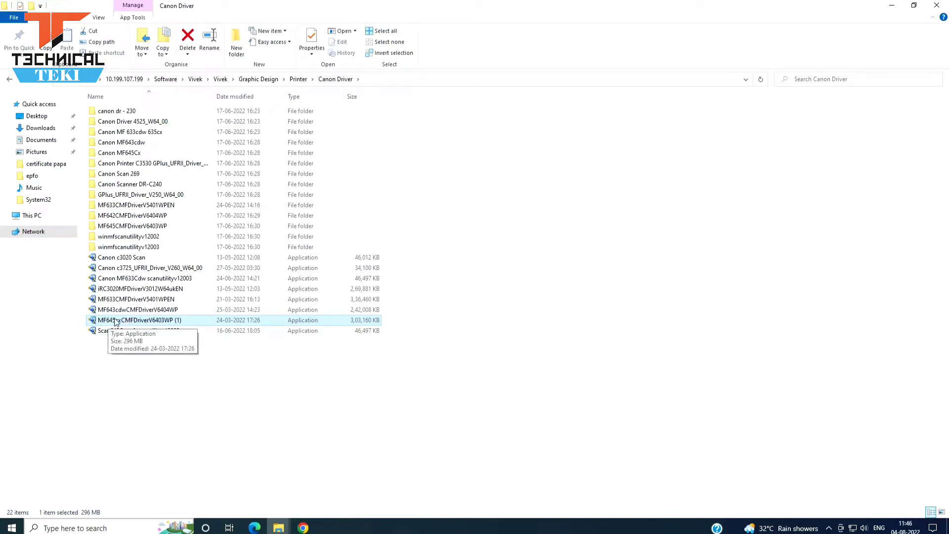
double_click(116, 322)
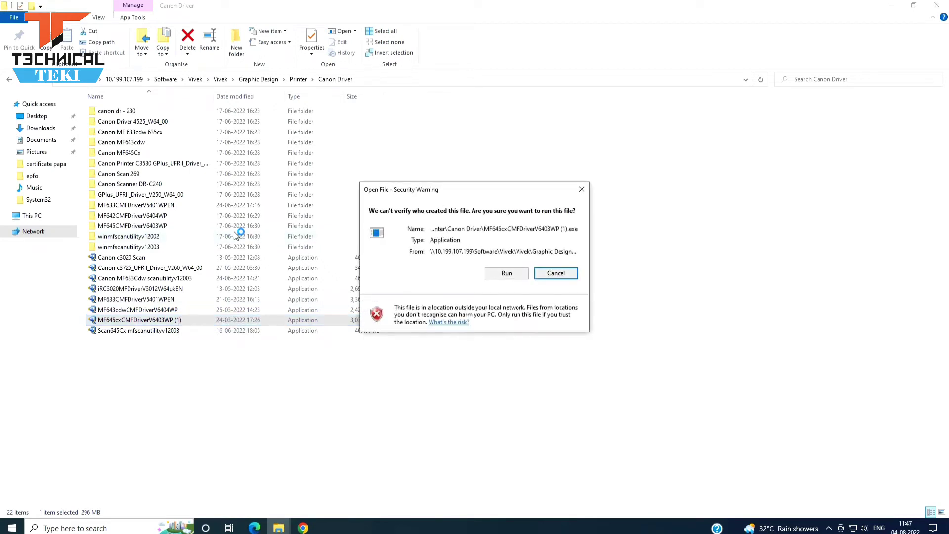
left_click(501, 274)
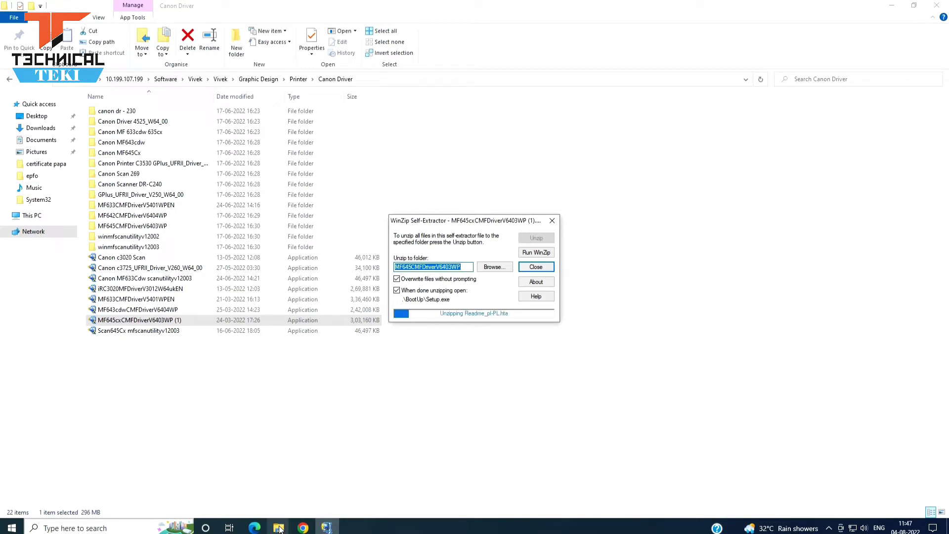
mouse_move(279, 528)
left_click(376, 451)
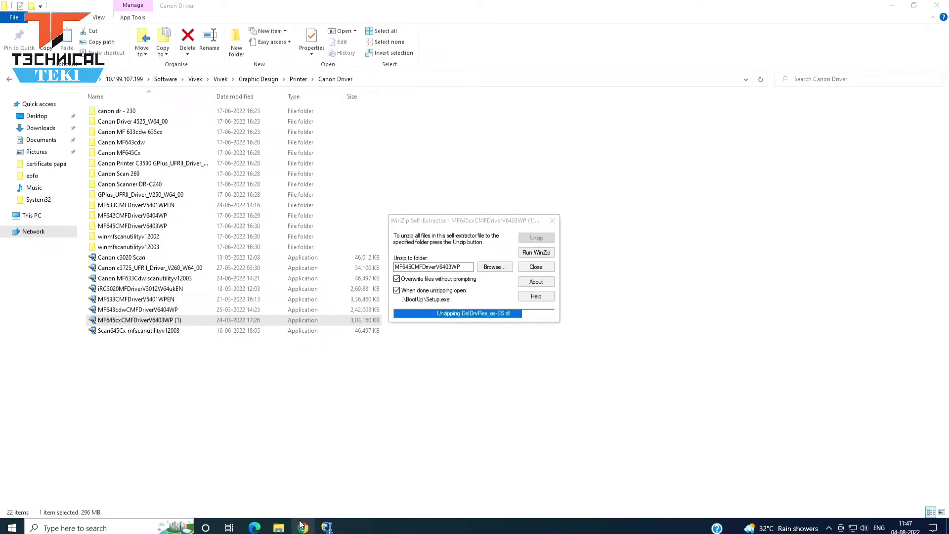
Step: Switch to Chrome, set the compatible operating system to Windows 10 (x64), and review the MF645Cx software downloads
mouse_move(300, 524)
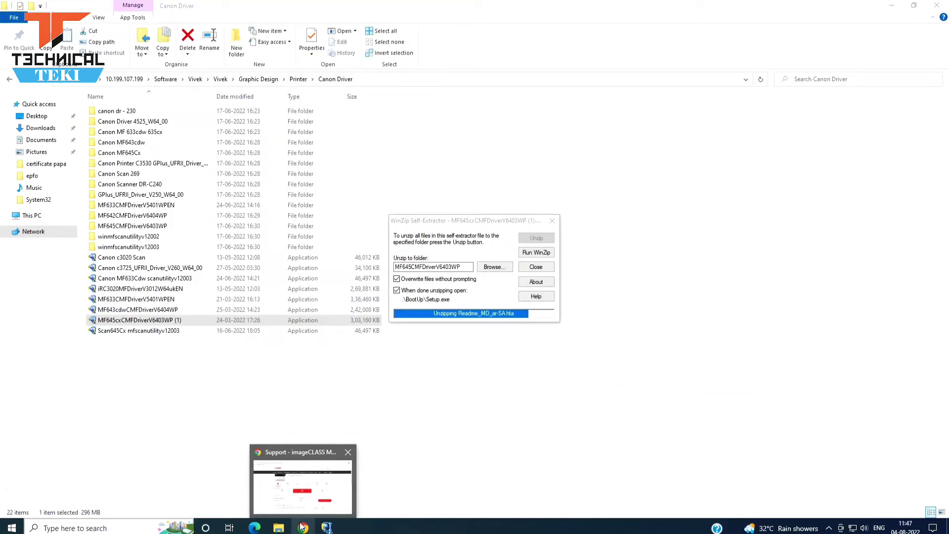
left_click(302, 527)
left_click(336, 390)
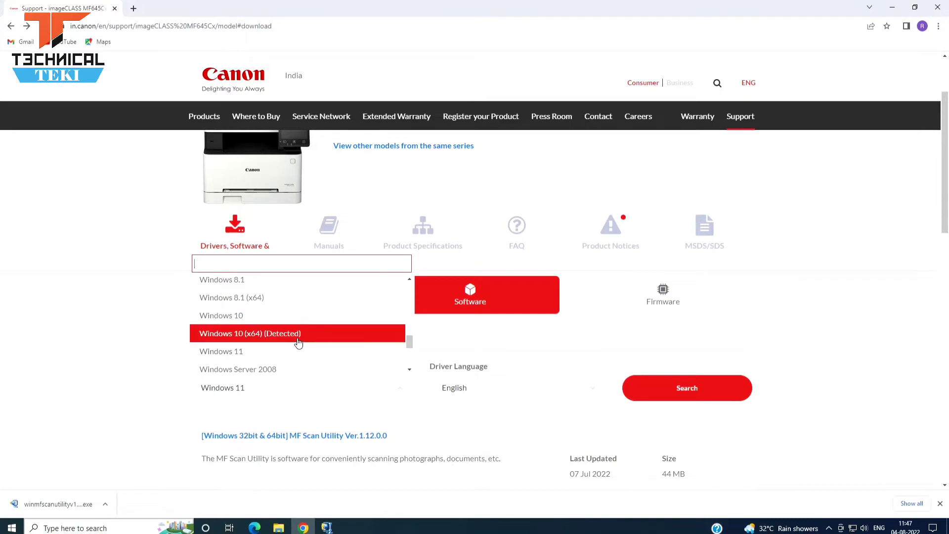
left_click(299, 337)
scroll(334, 382, "down", 7)
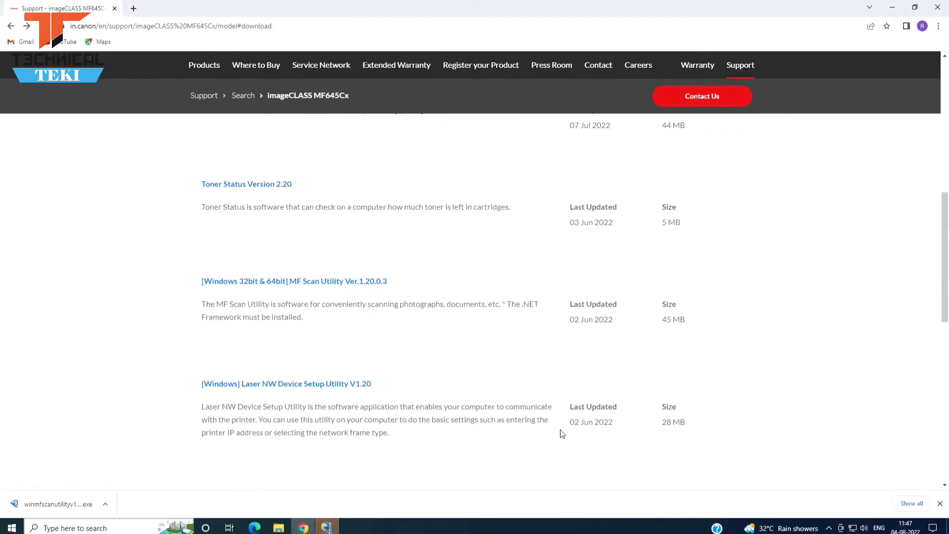
scroll(562, 434, "up", 8)
scroll(513, 405, "down", 10)
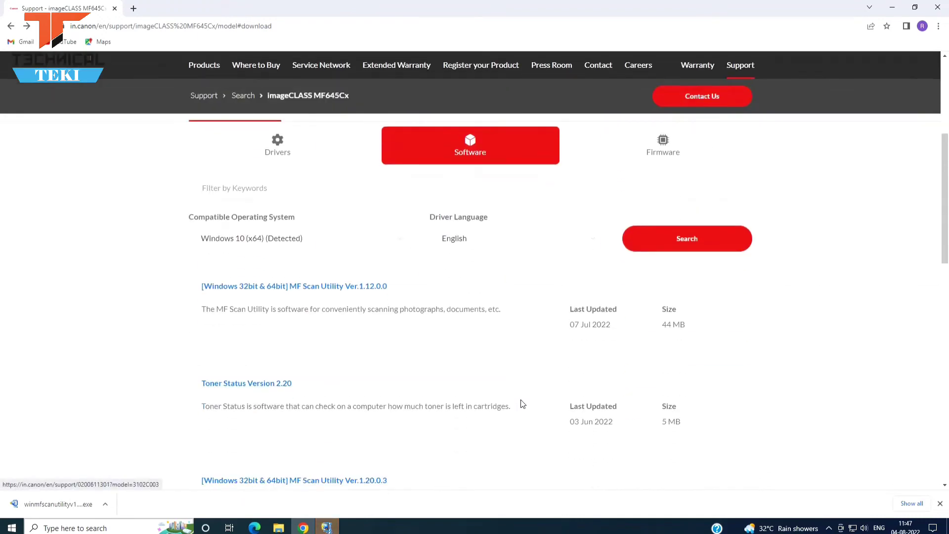
scroll(586, 394, "down", 4)
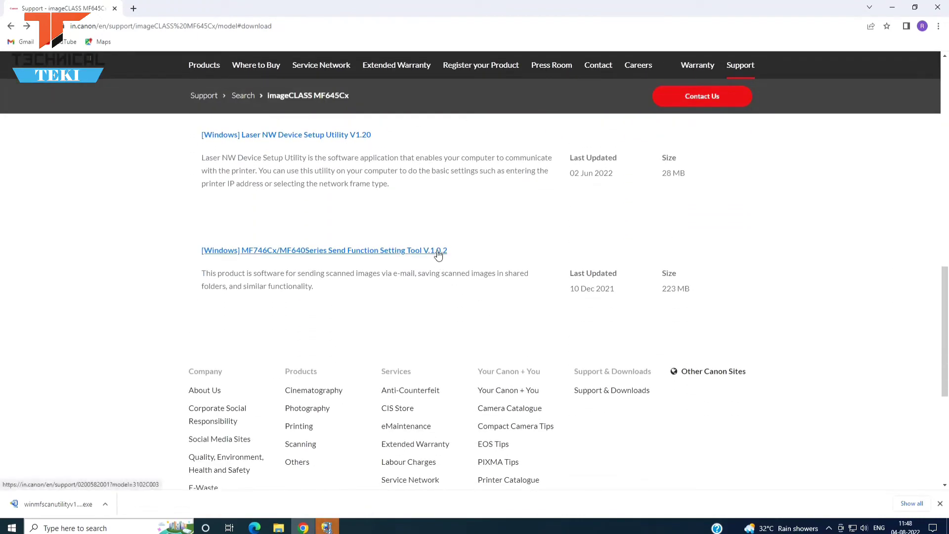
left_click(886, 7)
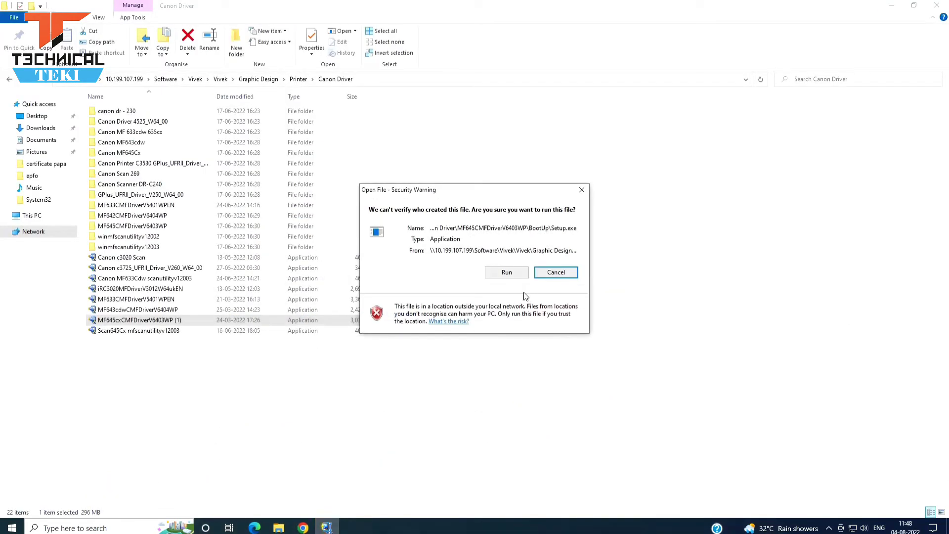
Step: Run the extracted MF Drivers Setup.exe with the OS language settings and accept the Canon software license agreement
left_click(508, 273)
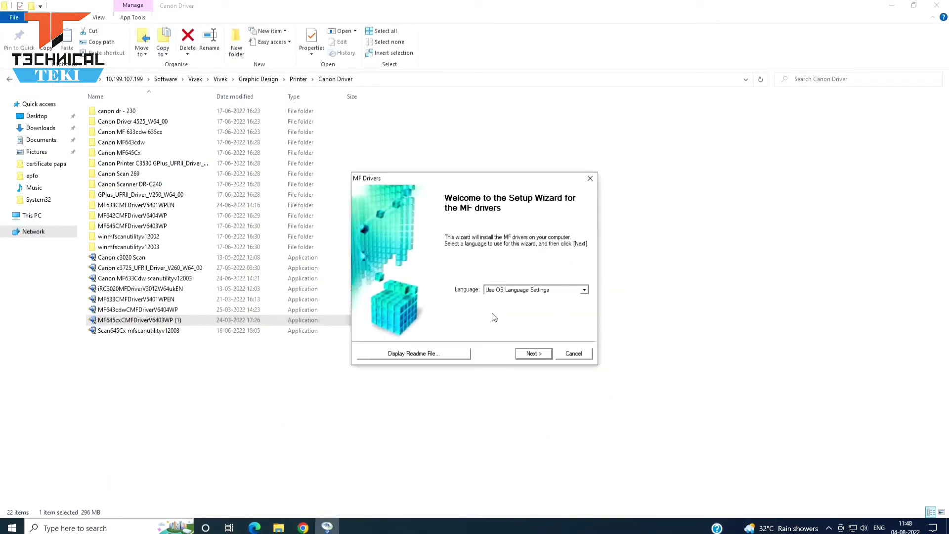
left_click(528, 354)
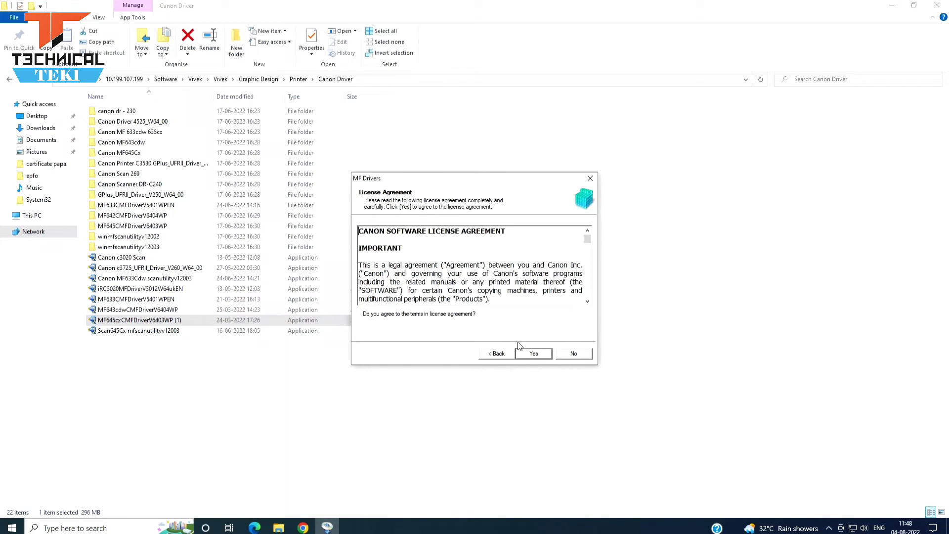
left_click(531, 354)
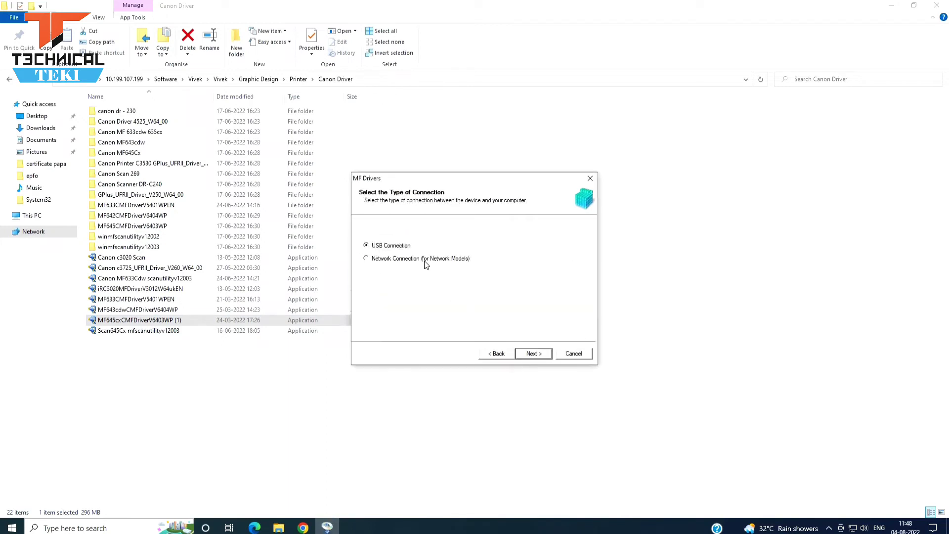
Step: Choose Network Connection as the connection type and allow the Windows Firewall block on the setup program to be removed
left_click(379, 261)
left_click(532, 354)
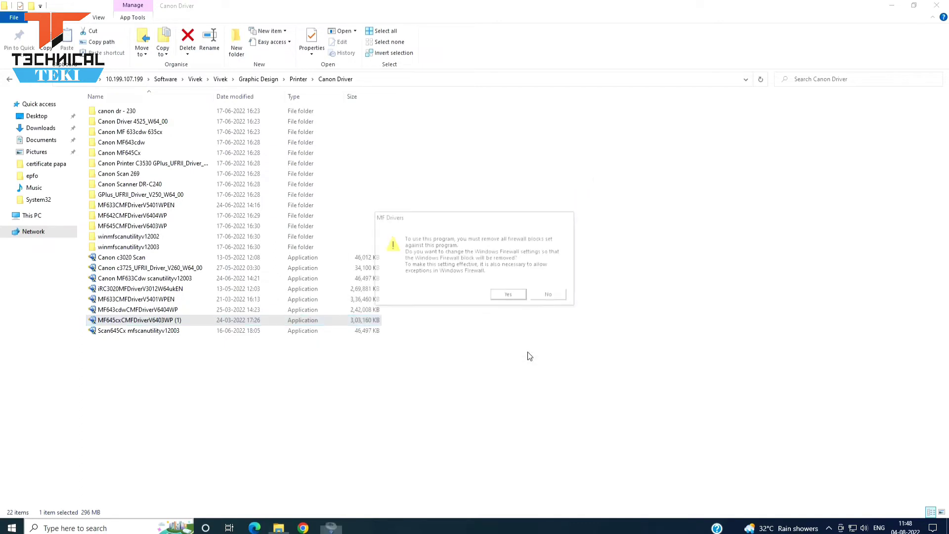
left_click(508, 296)
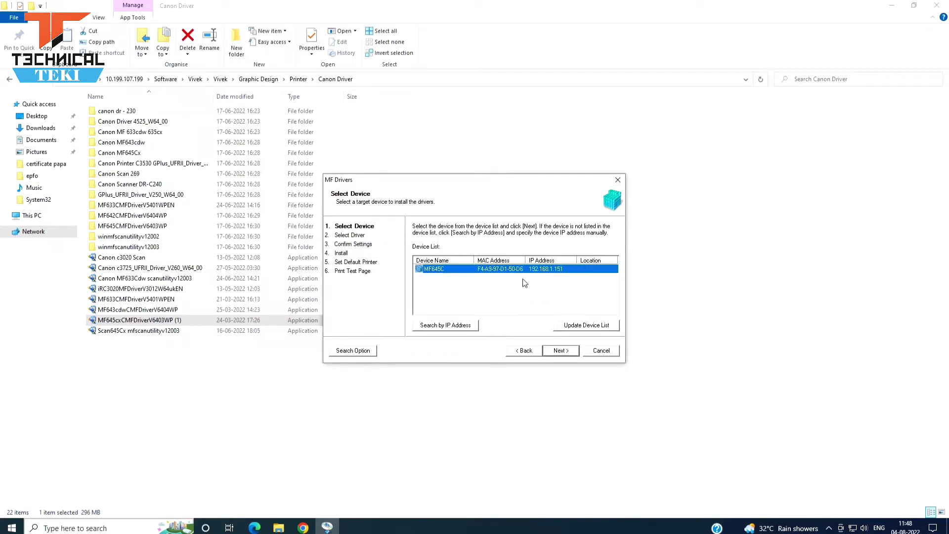
Step: Install the printer, fax and scanner drivers for the listed MF645C, using the Generic Plus UFR II Printer Driver and the suggested printer name
left_click(562, 349)
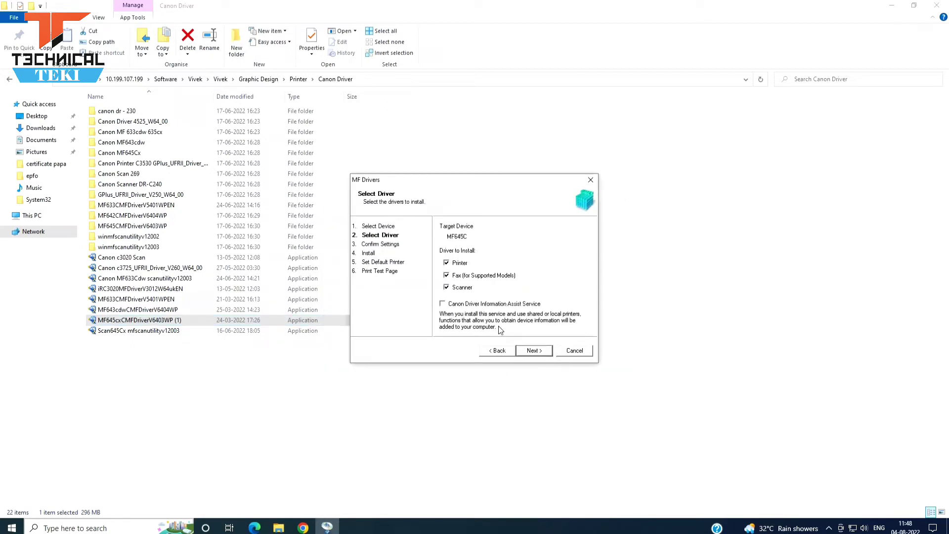
left_click(528, 350)
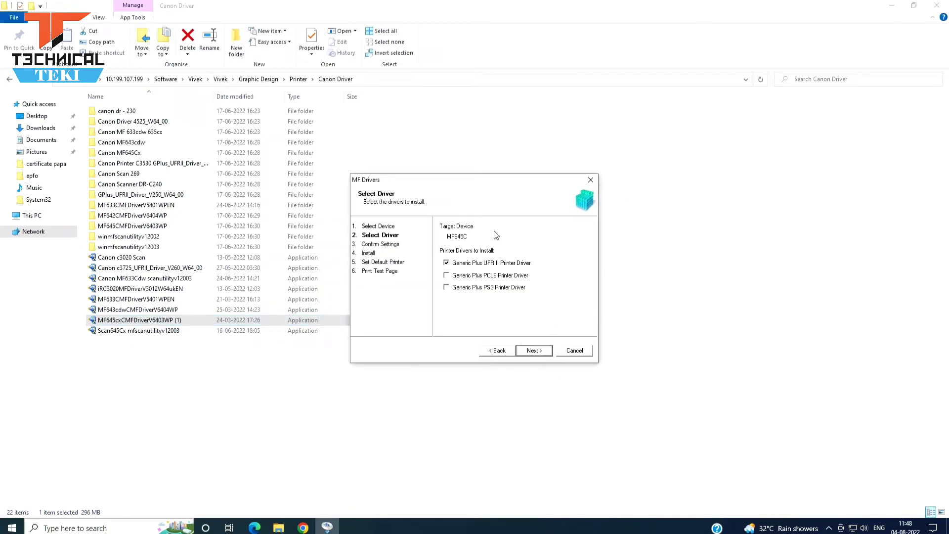
left_click(538, 351)
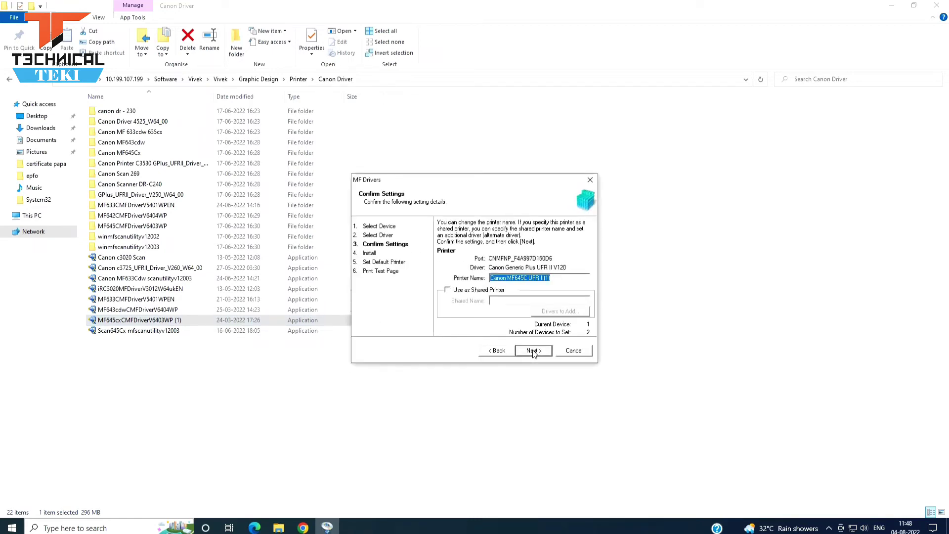
left_click(532, 354)
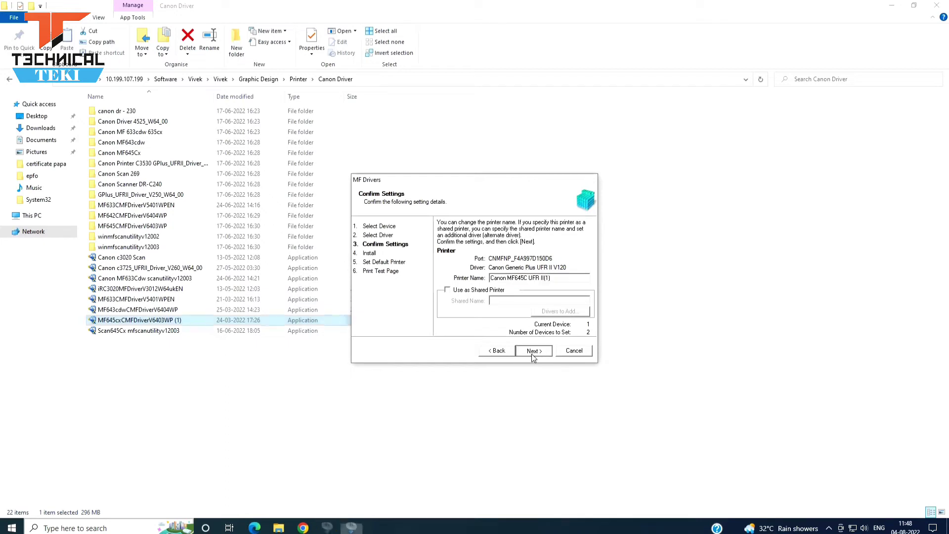
left_click(527, 352)
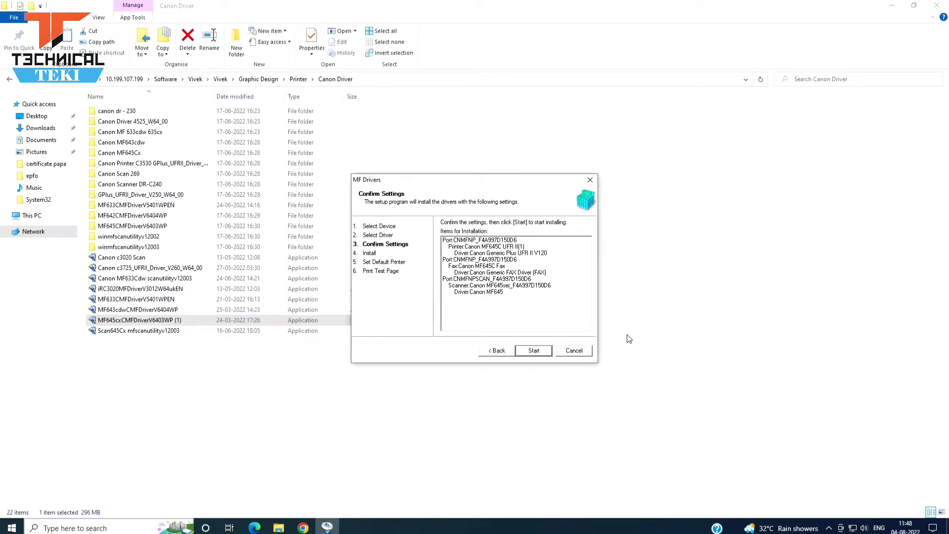
left_click(542, 351)
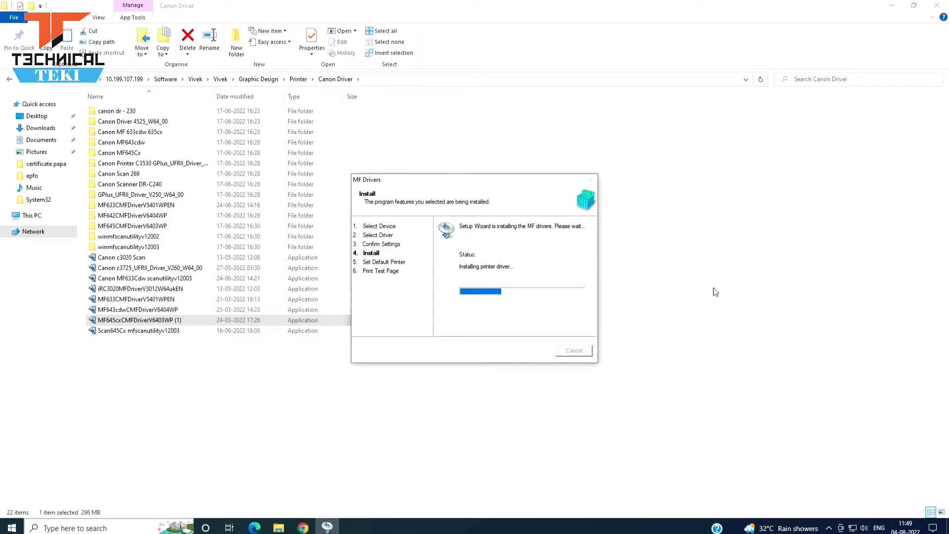
left_click(892, 6)
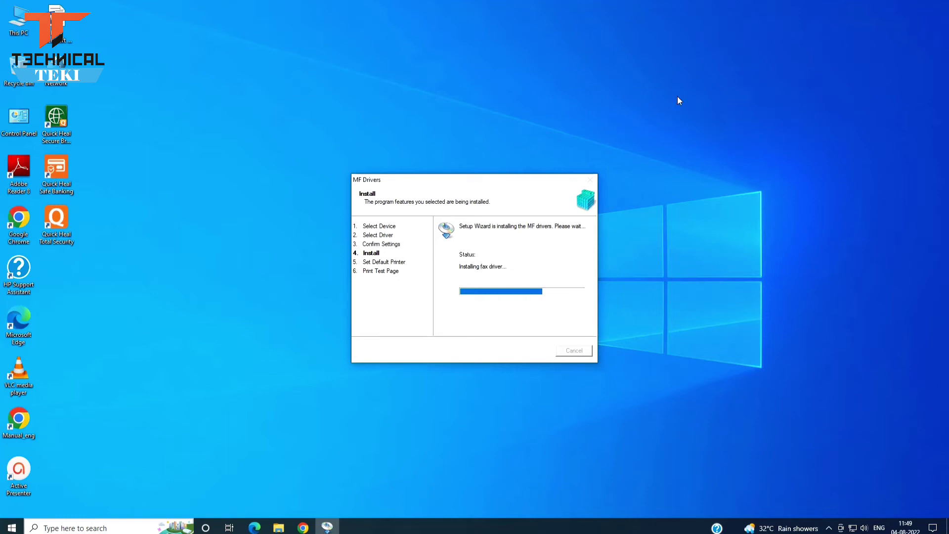
right_click(717, 140)
left_click(728, 168)
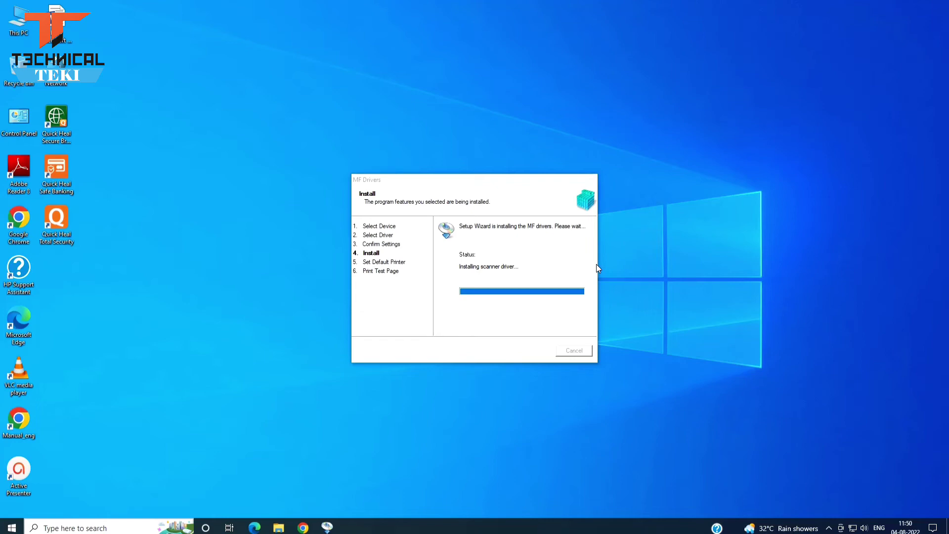
right_click(683, 192)
left_click(701, 218)
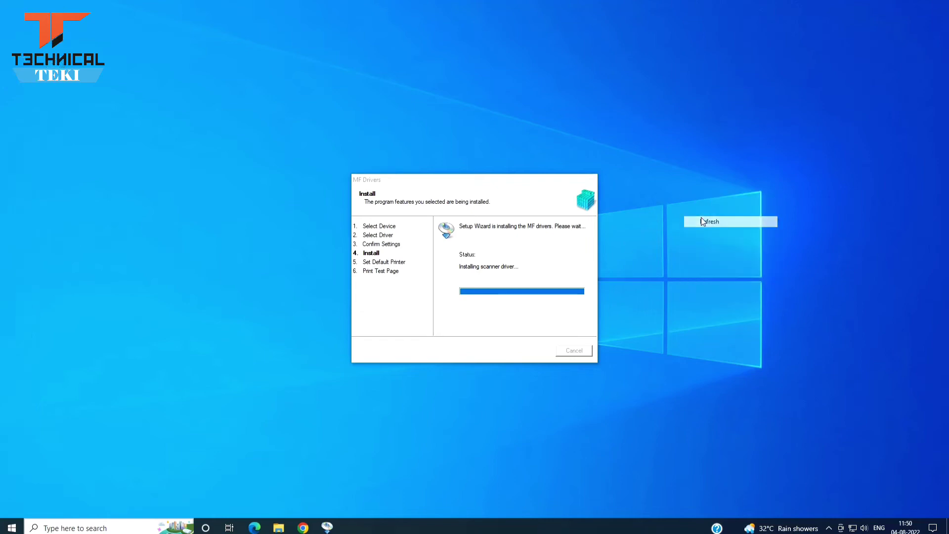
right_click(686, 166)
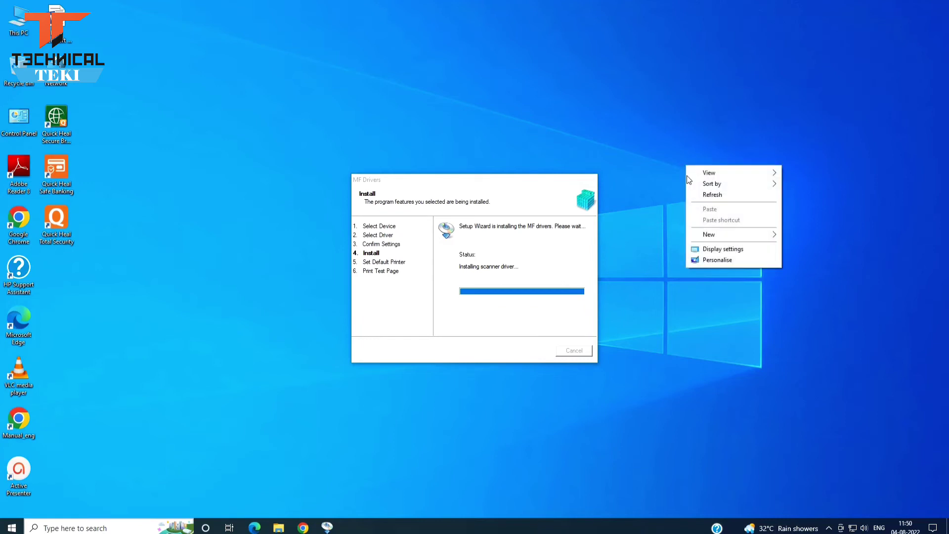
left_click(700, 193)
right_click(699, 191)
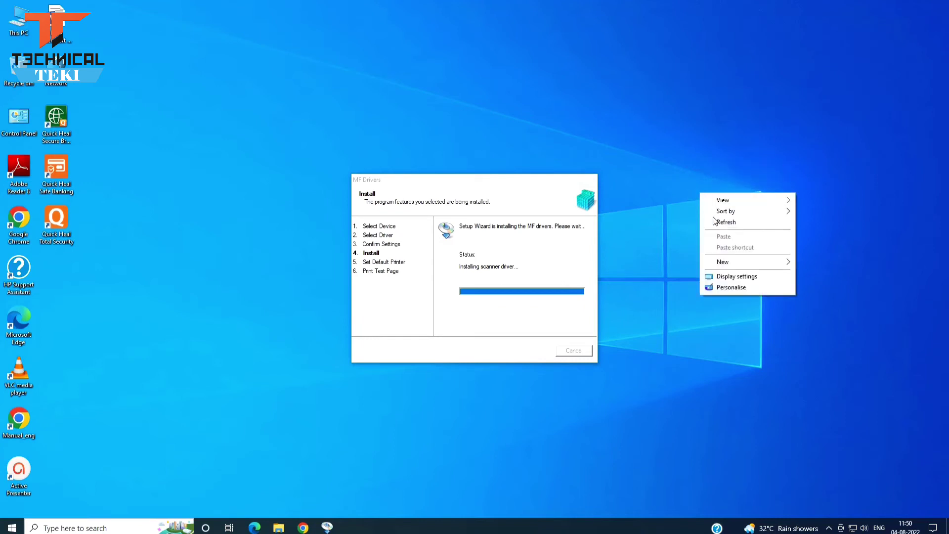
left_click(713, 217)
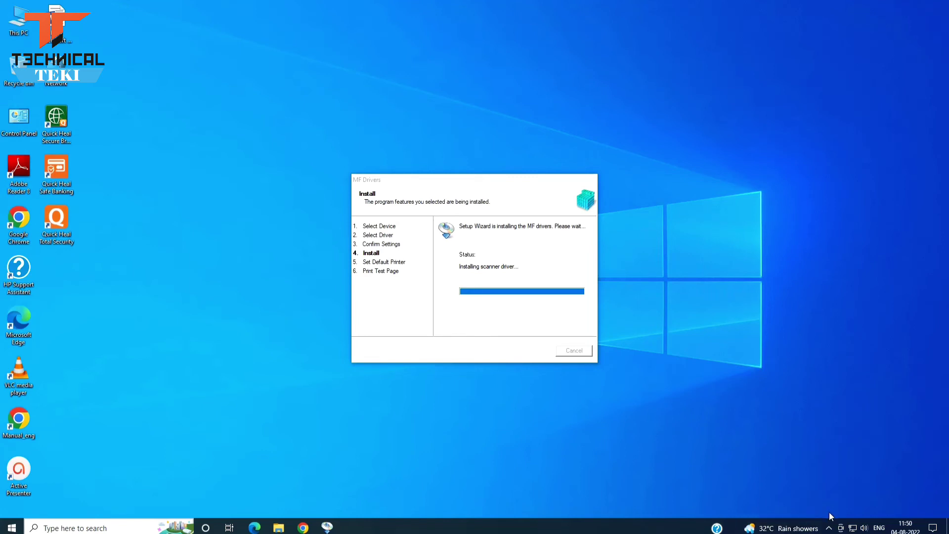
right_click(750, 249)
left_click(765, 277)
right_click(750, 249)
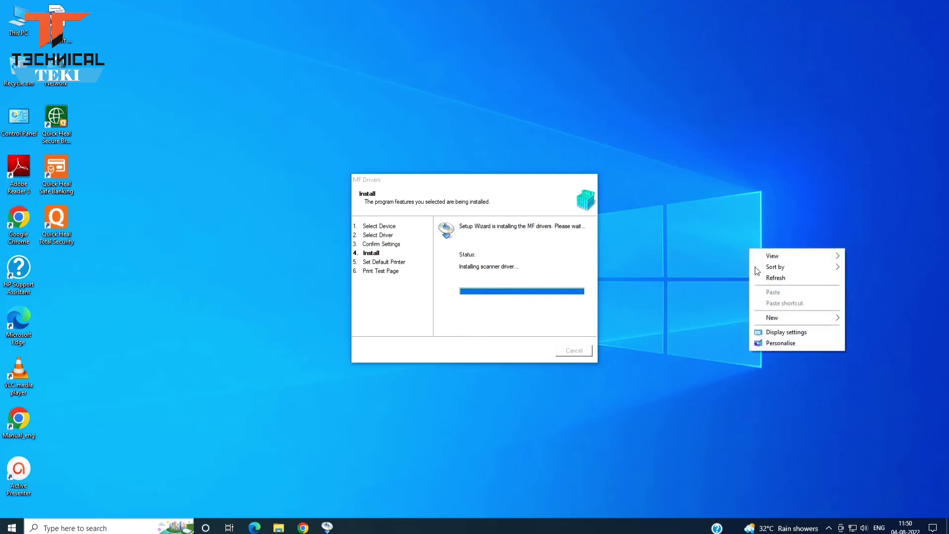
Step: Set Canon MF645C UFR II(1) as the default printer and finish the MF Drivers setup with its test page enabled
left_click(761, 278)
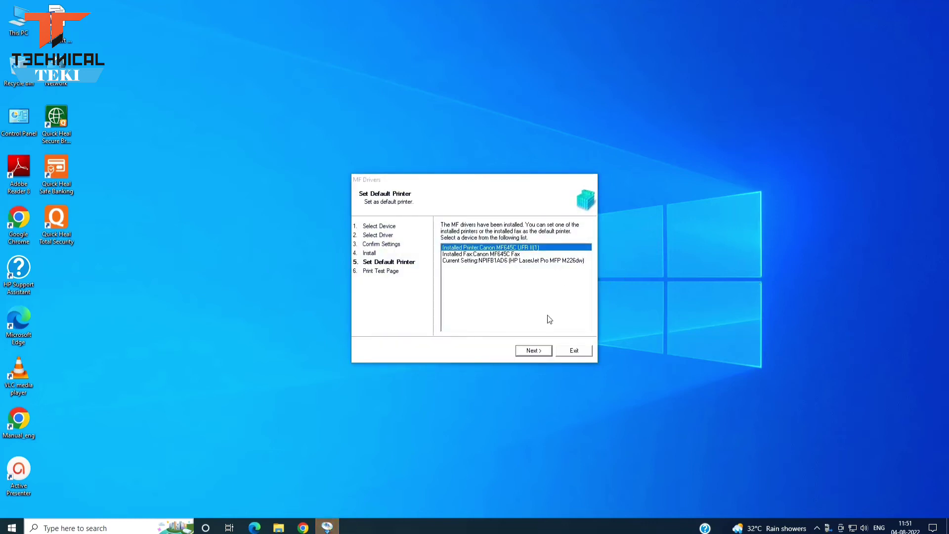
left_click(526, 350)
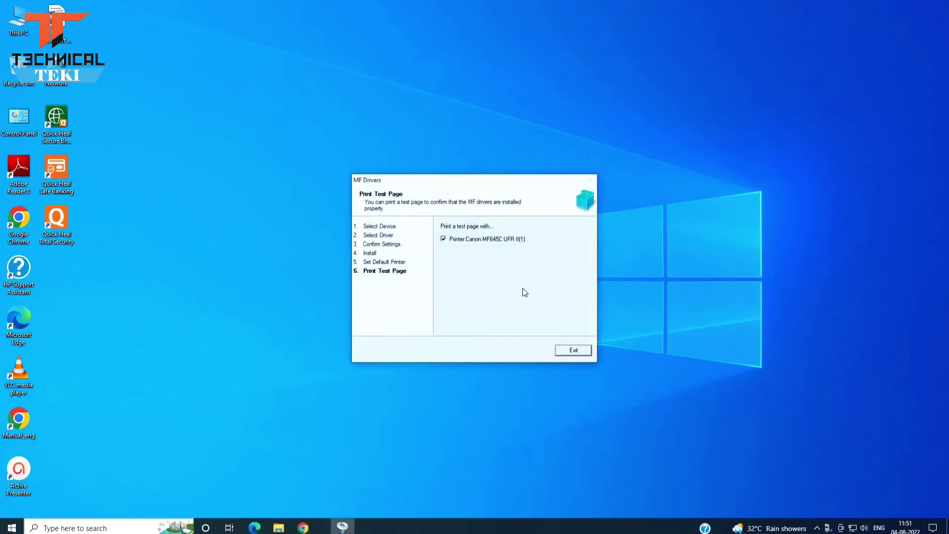
left_click(568, 351)
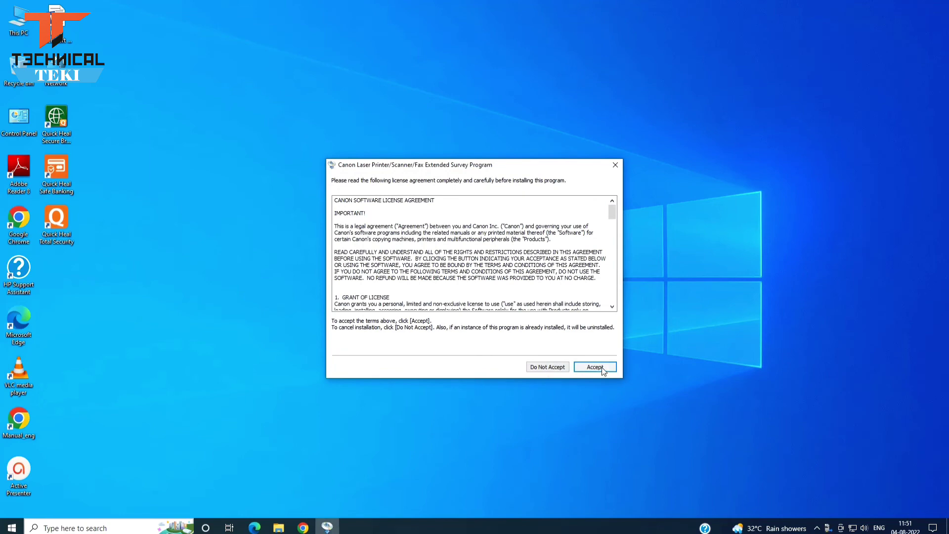
Step: Accept the Canon Laser Printer/Scanner/Fax Extended Survey Program terms, allow its Setup.exe to run, and complete the installation
left_click(601, 368)
left_click(601, 367)
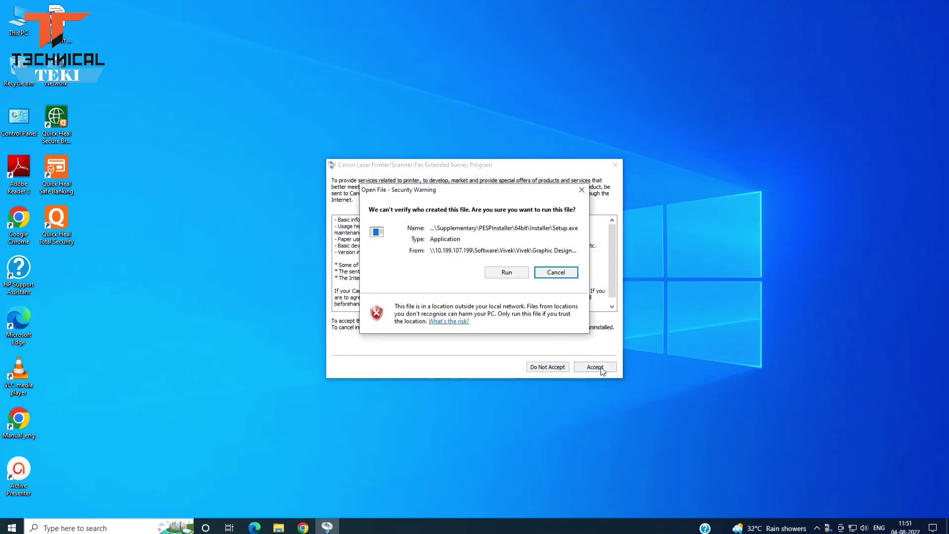
left_click(507, 274)
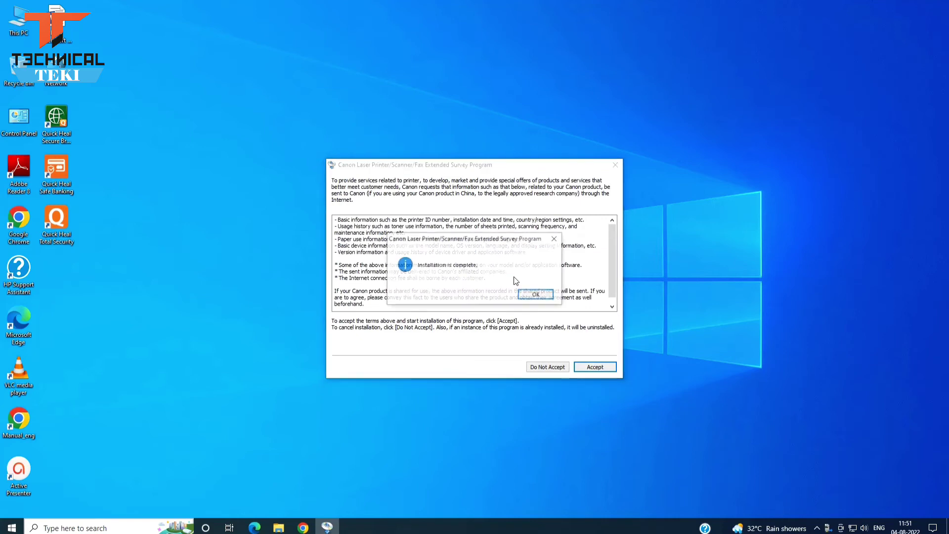
left_click(528, 296)
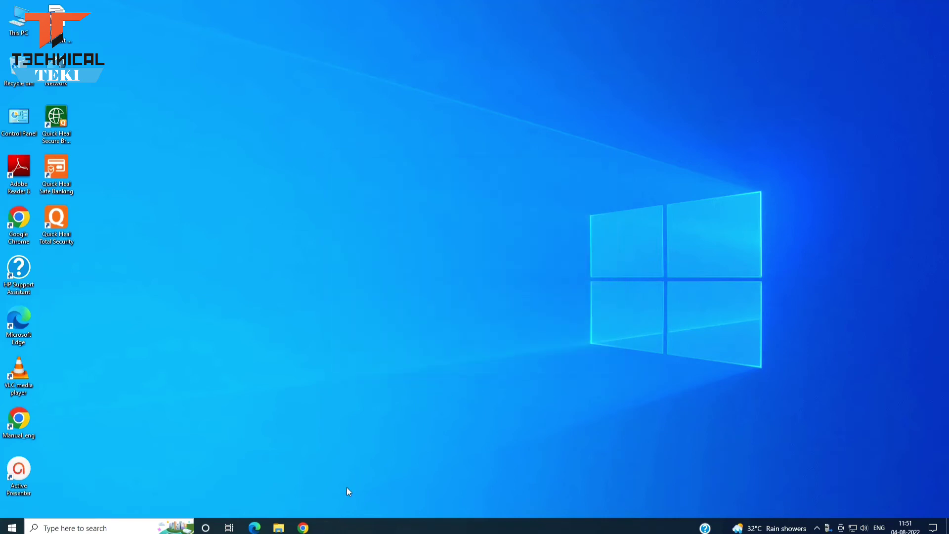
Step: Run Scan645Cx mfscanutilityv12003 from the Canon Driver network folder and install Canon MF Scan Utility with the OS language settings
left_click(280, 527)
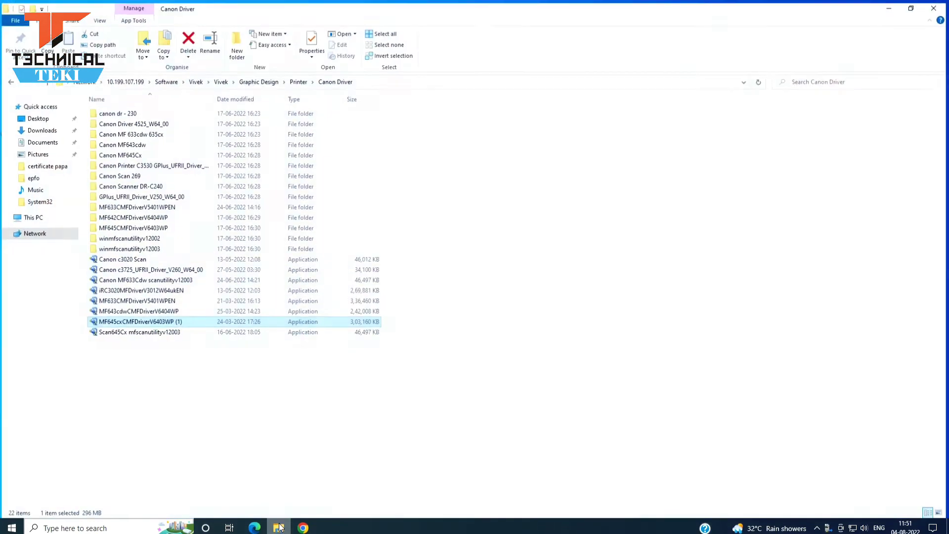
double_click(128, 331)
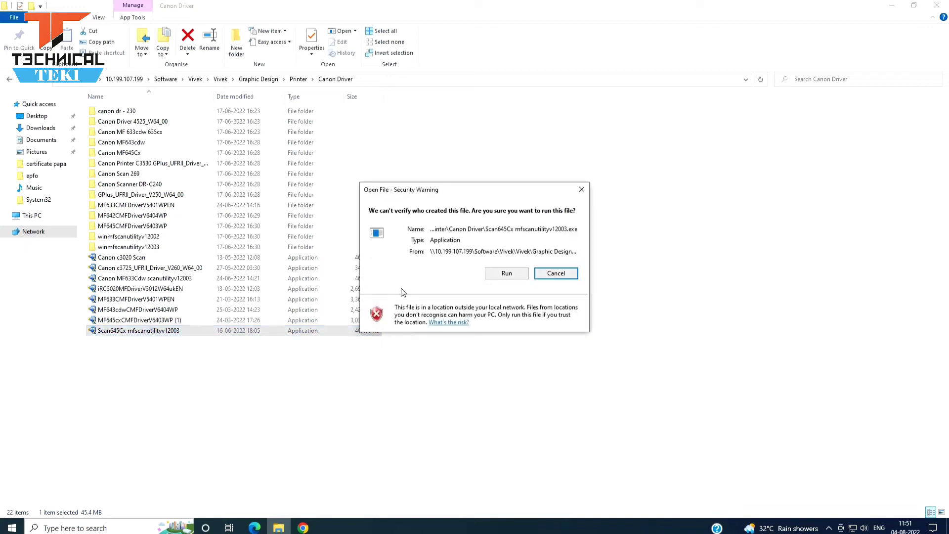
left_click(490, 277)
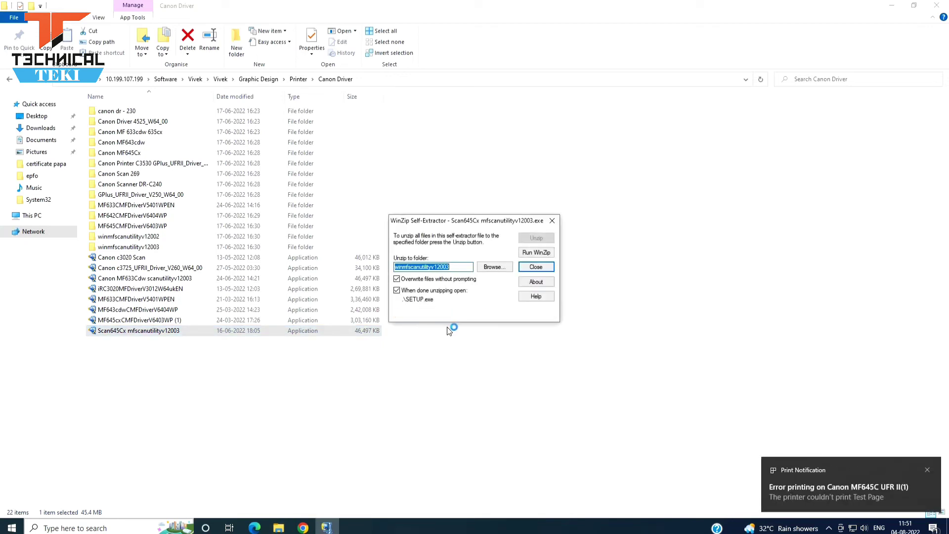
left_click(493, 270)
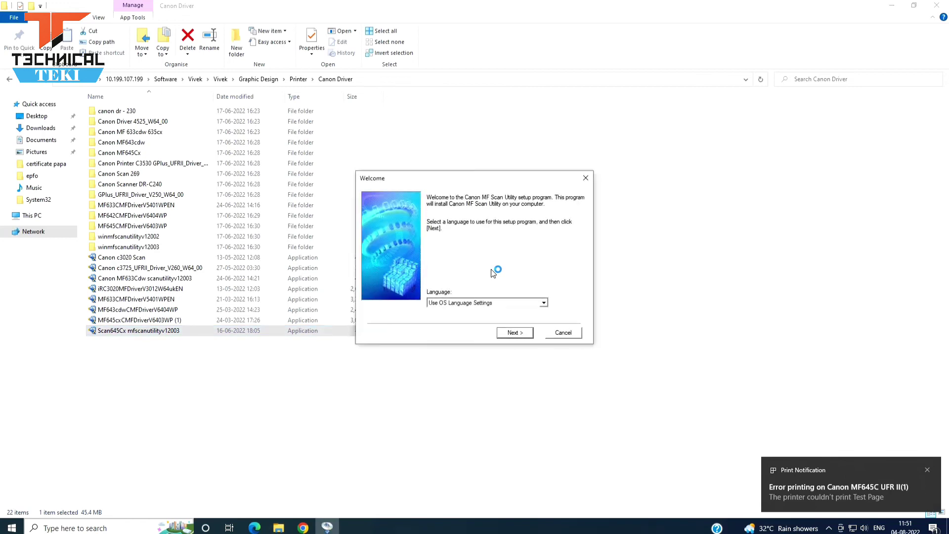
left_click(513, 332)
left_click(514, 333)
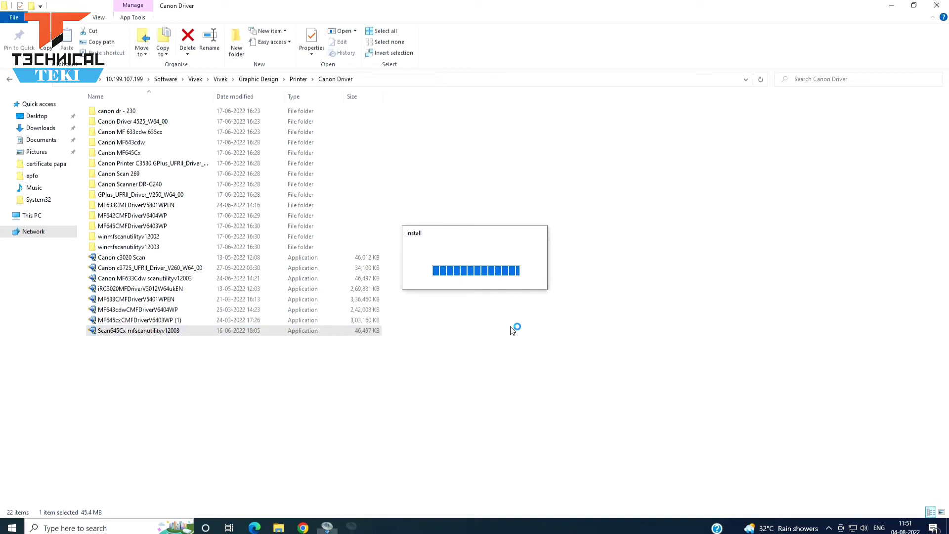
left_click(512, 333)
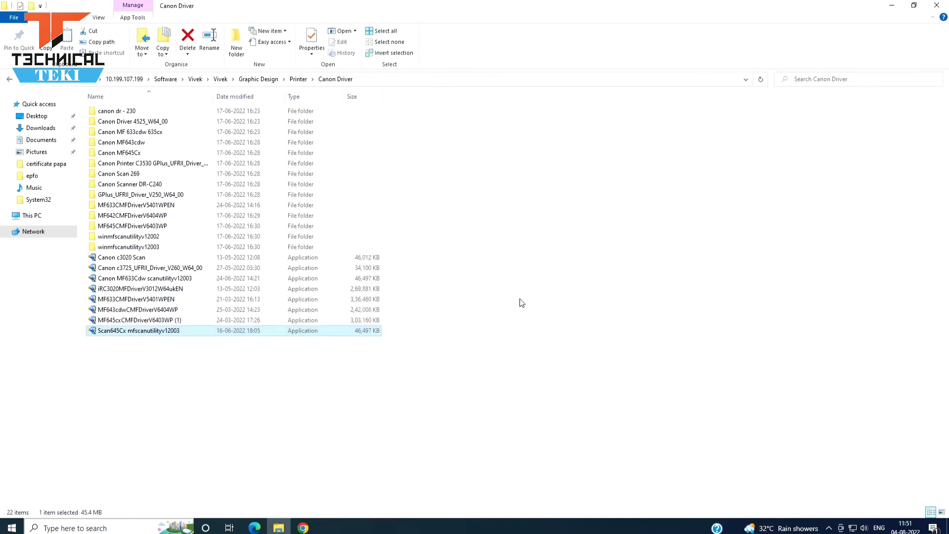
left_click(936, 6)
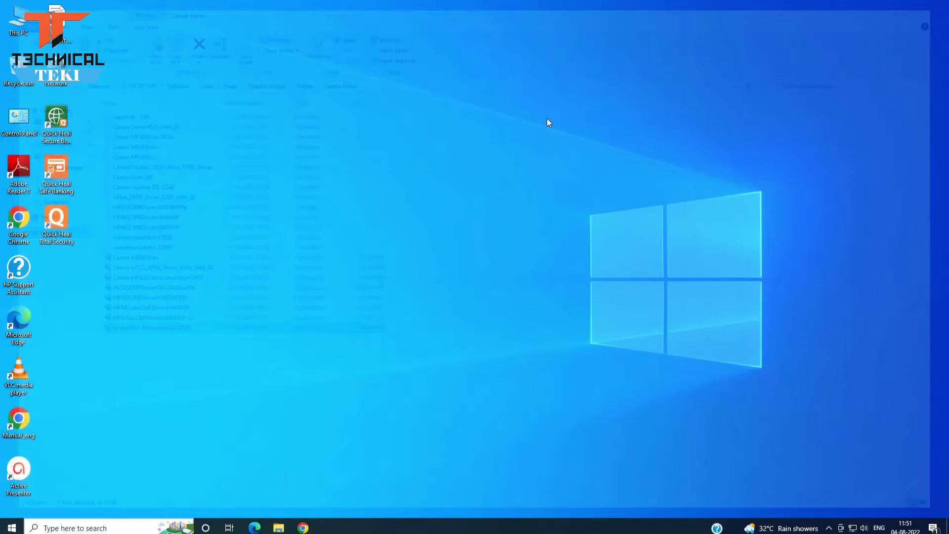
Step: Open the printer properties of Canon MF645C UFR II(1) from Devices and Printers in Control Panel
double_click(16, 117)
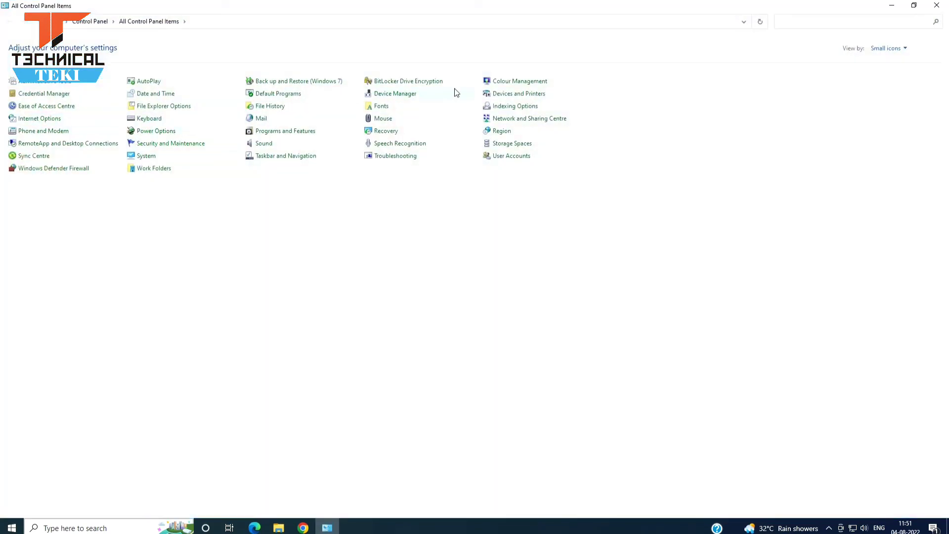
left_click(504, 97)
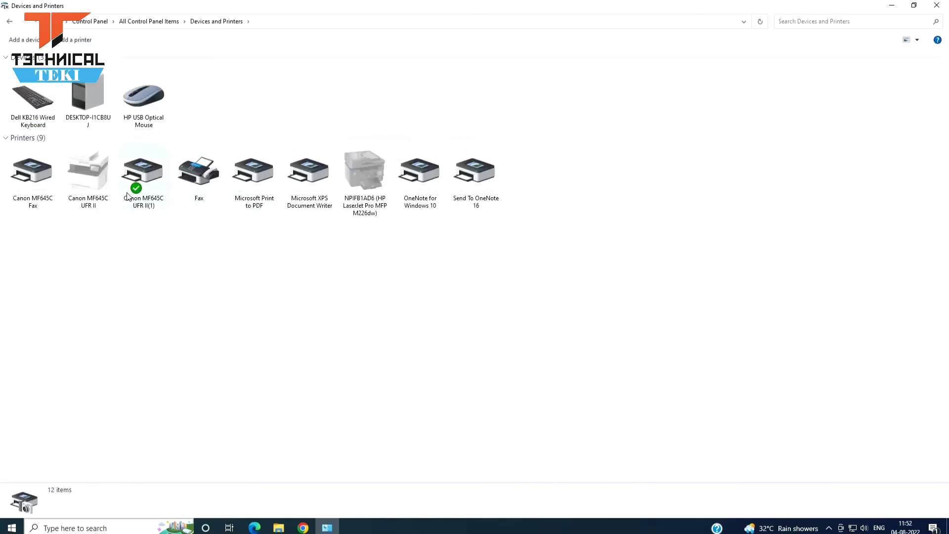
left_click(147, 177)
right_click(146, 177)
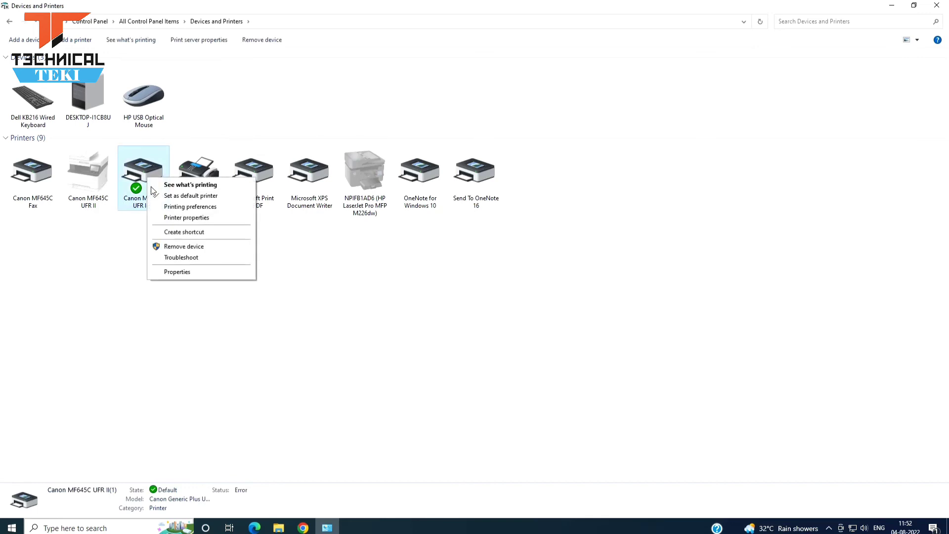
left_click(165, 218)
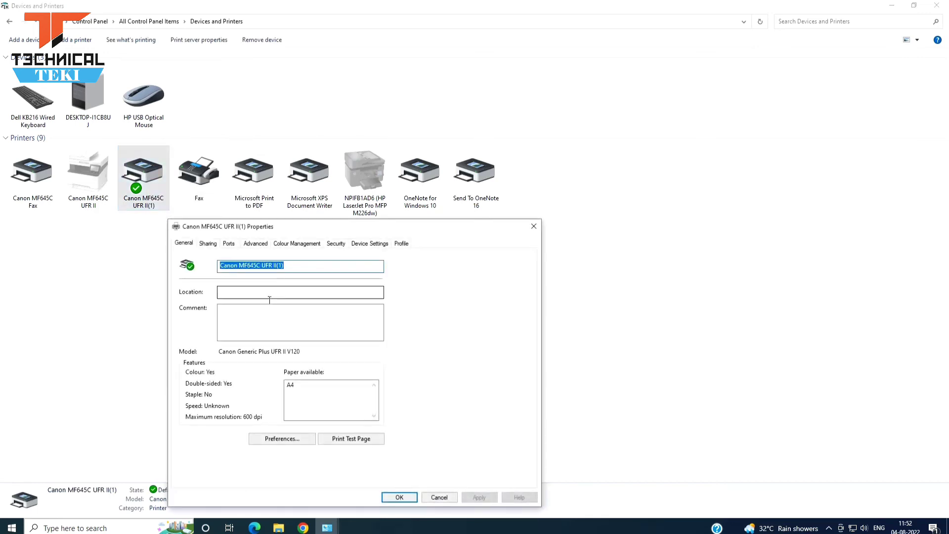
Step: Check the IP address and protocol configured for the printer's selected Canon MFNP port, leaving the settings as they are
left_click(229, 243)
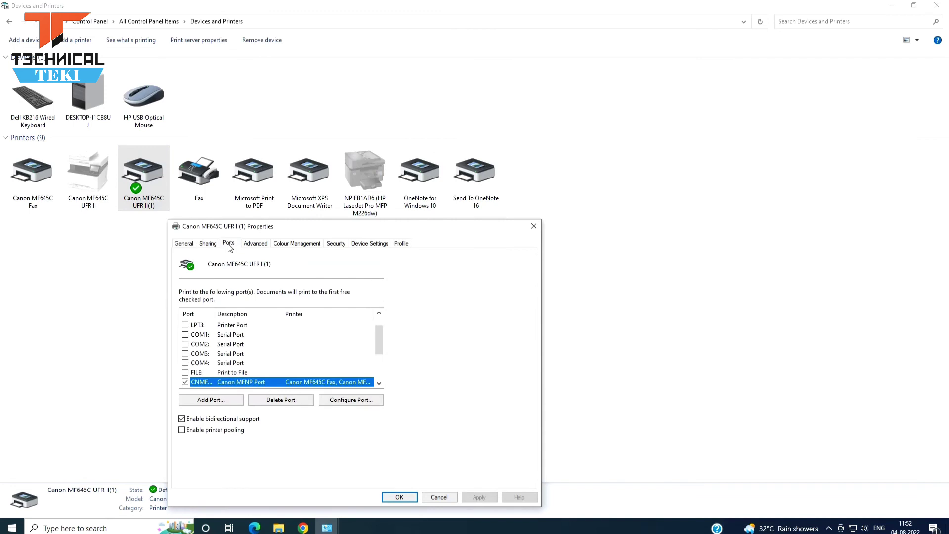
double_click(214, 310)
scroll(232, 332, "down", 2)
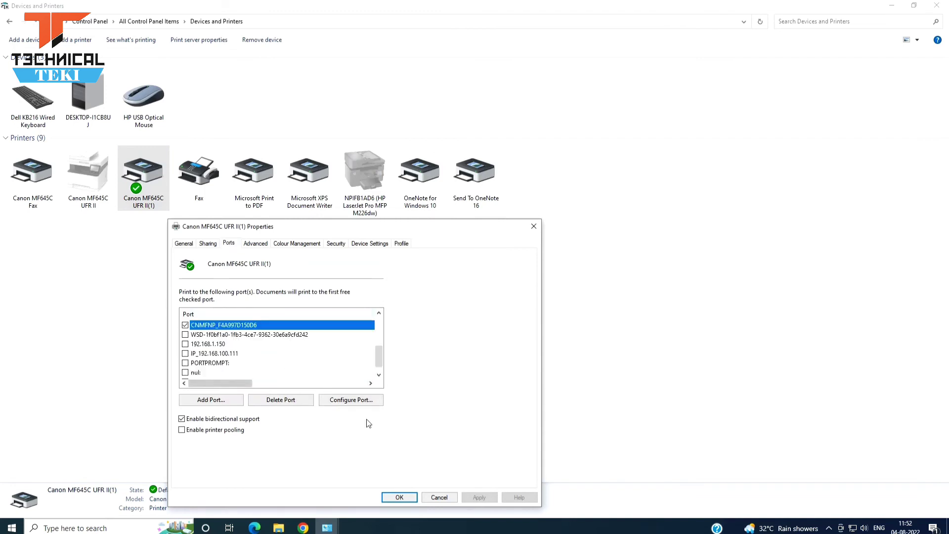
left_click(360, 406)
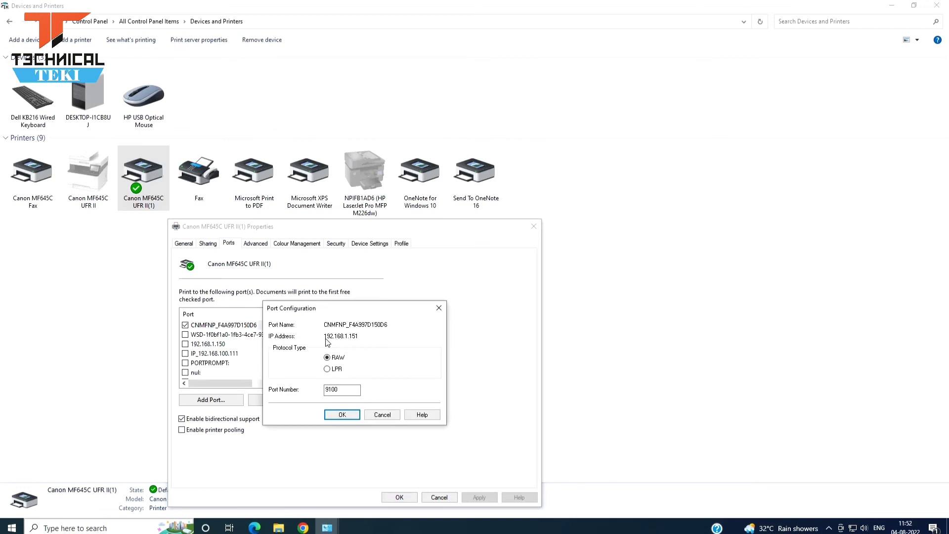
left_click(382, 414)
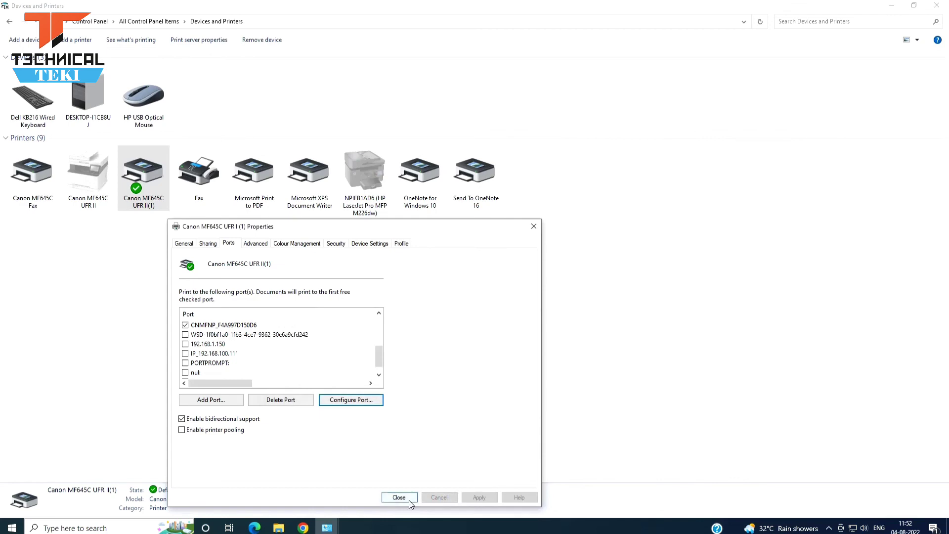
left_click(408, 499)
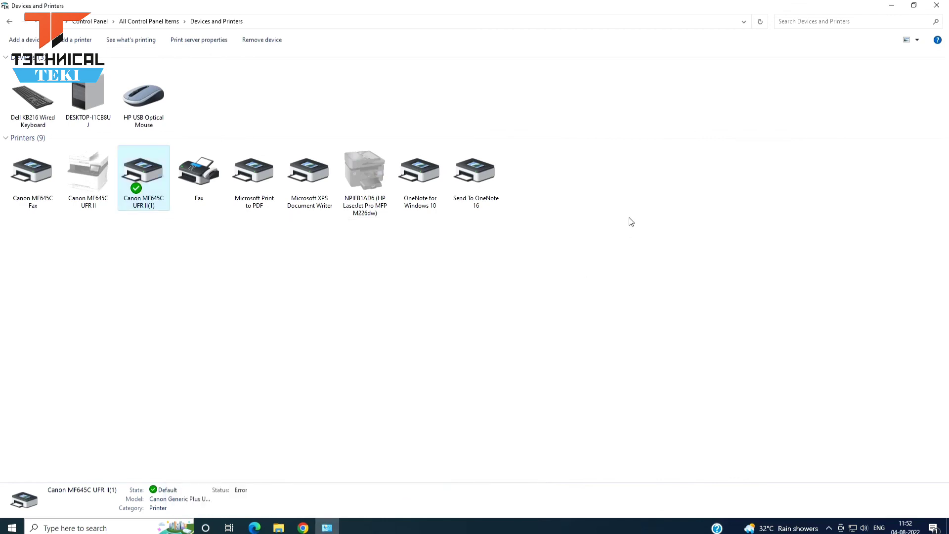
left_click(930, 10)
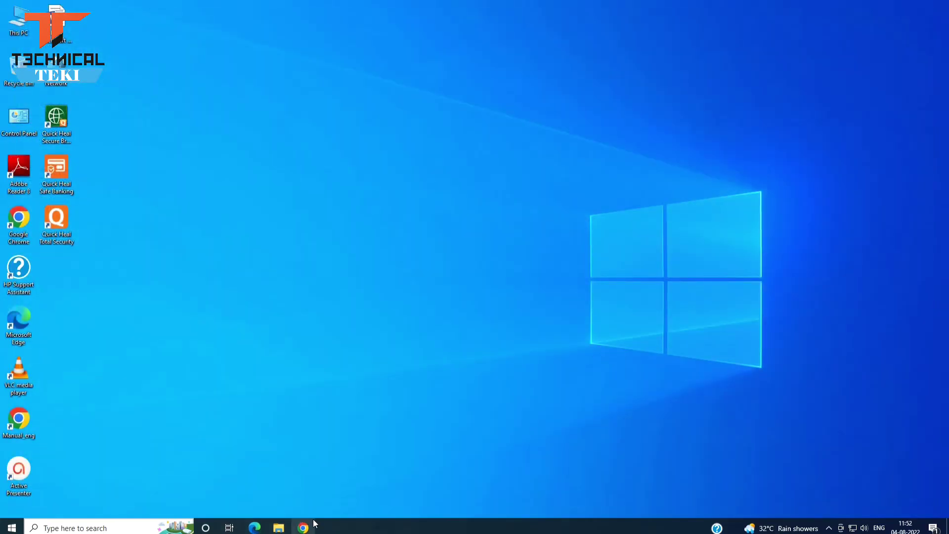
Step: Search Windows for "mf", pin MF Scan Utility to the taskbar, and launch it
right_click(286, 267)
left_click(303, 295)
key("super")
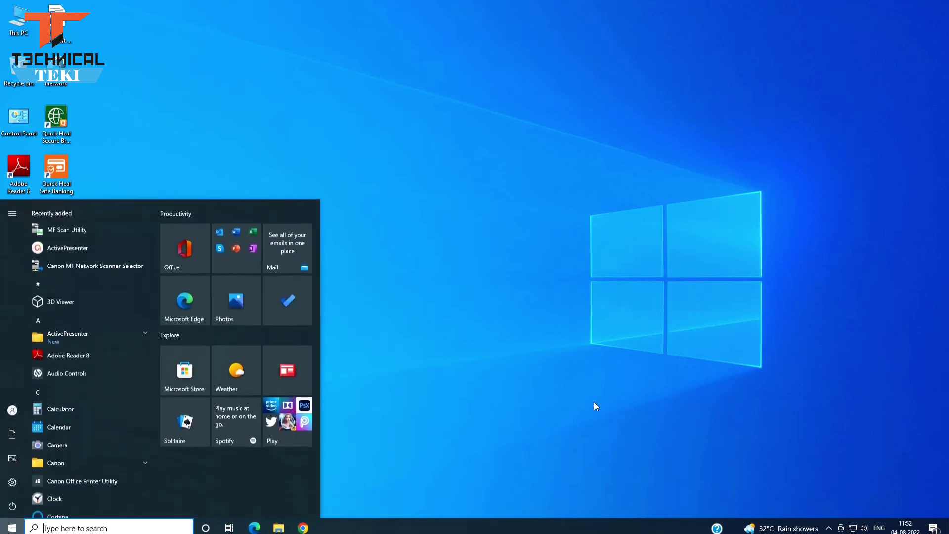
type("mf")
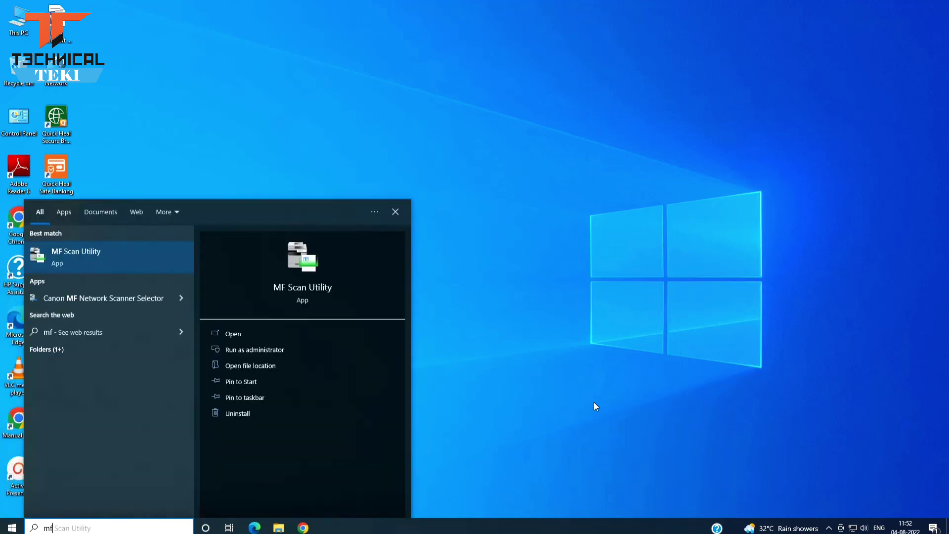
right_click(106, 258)
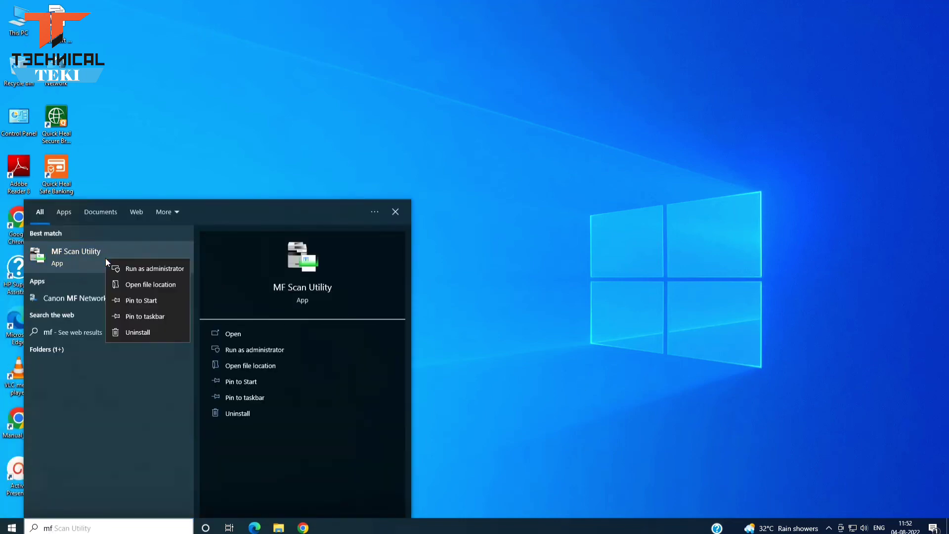
left_click(135, 317)
left_click(443, 366)
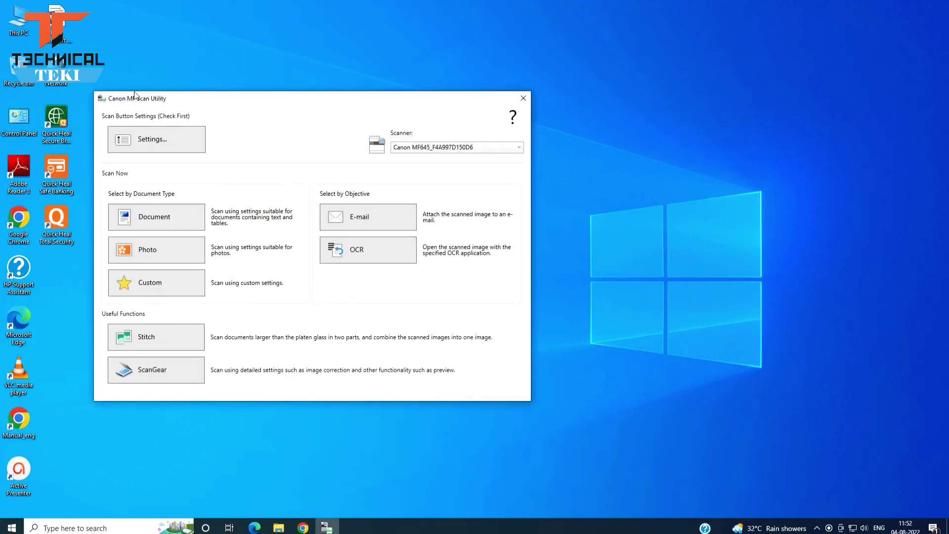
Step: Use the Canon MF645 network scanner in MF Scan Utility to scan with the Photo settings
left_click(431, 149)
left_click(434, 147)
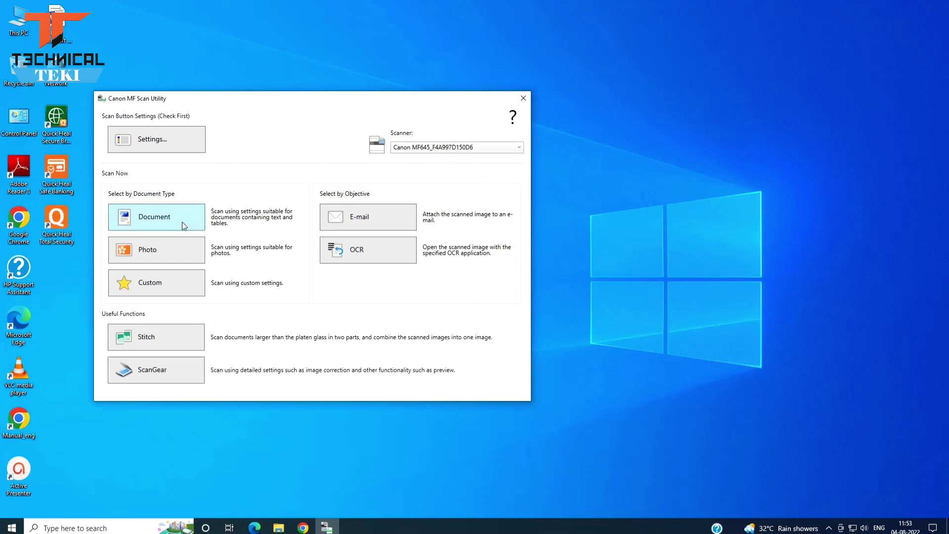
left_click(148, 245)
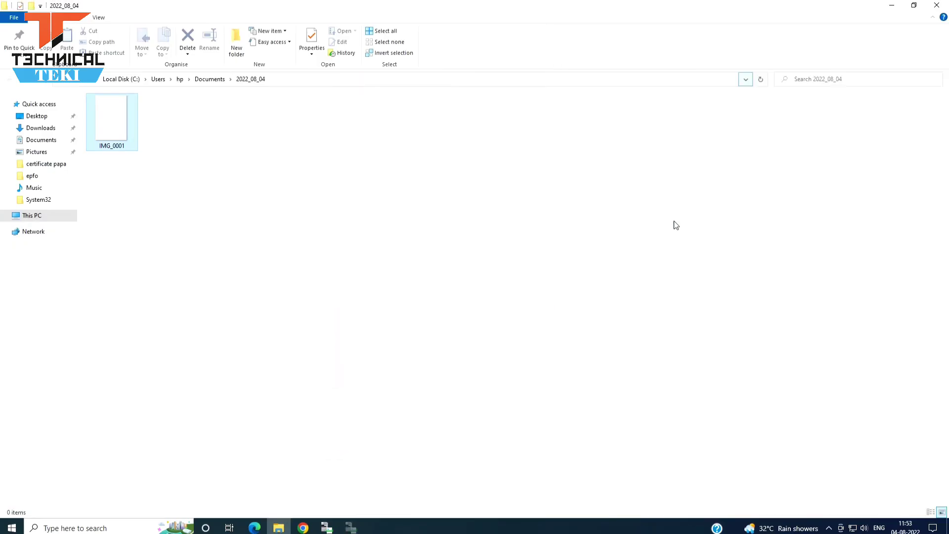
Step: View the scanned image IMG_0001 from the 2022_08_04 folder, and close the viewer, the folder and MF Scan Utility
double_click(118, 119)
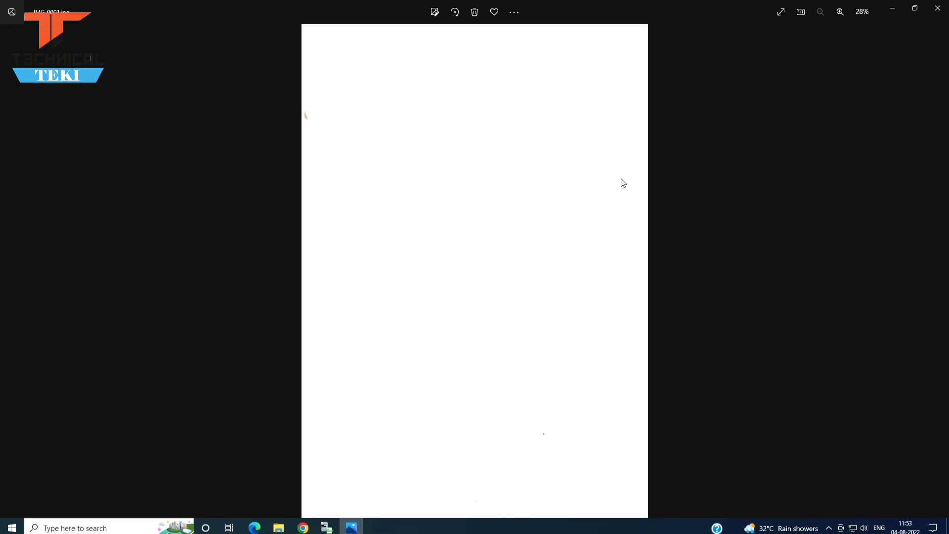
left_click(938, 8)
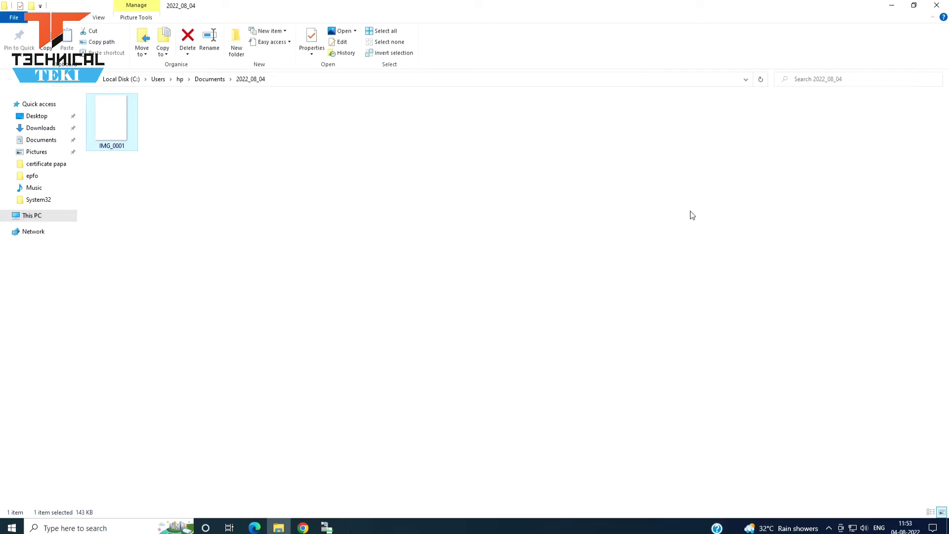
left_click(927, 11)
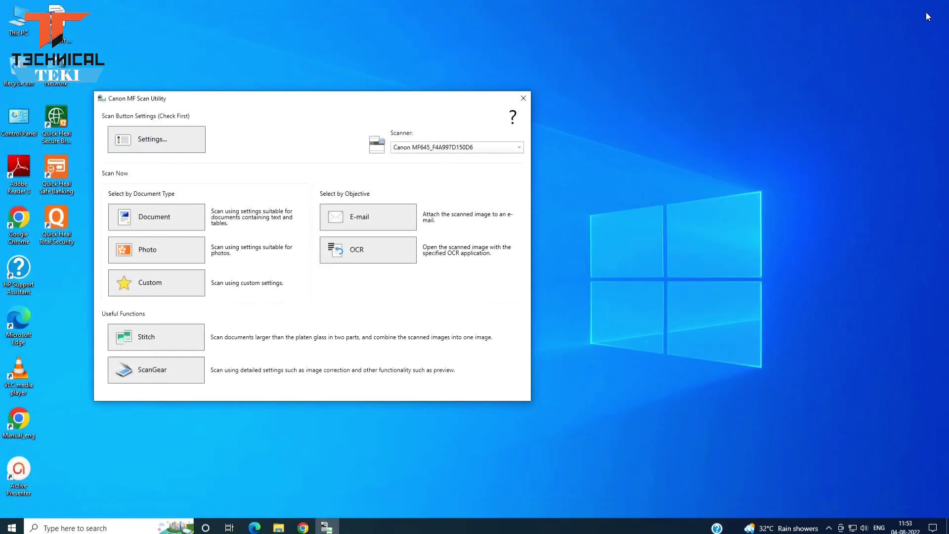
left_click(526, 98)
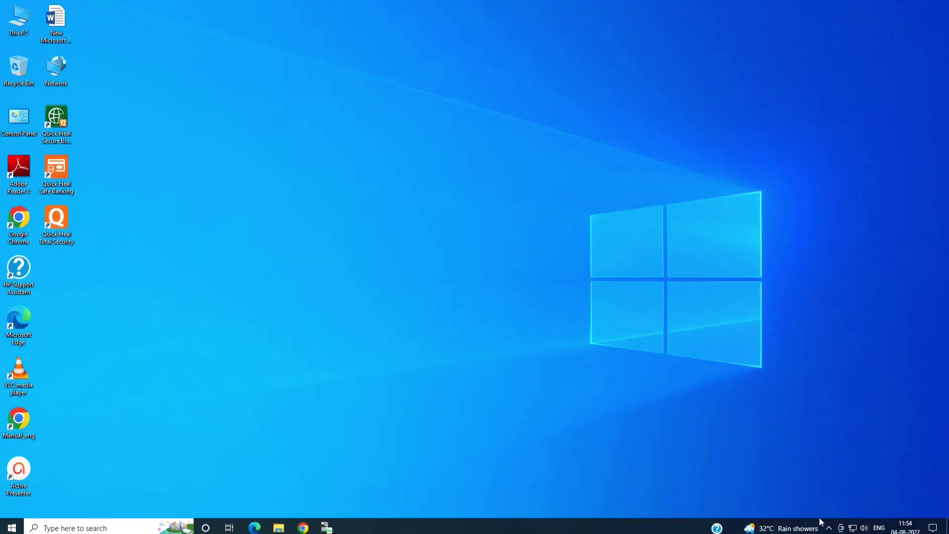